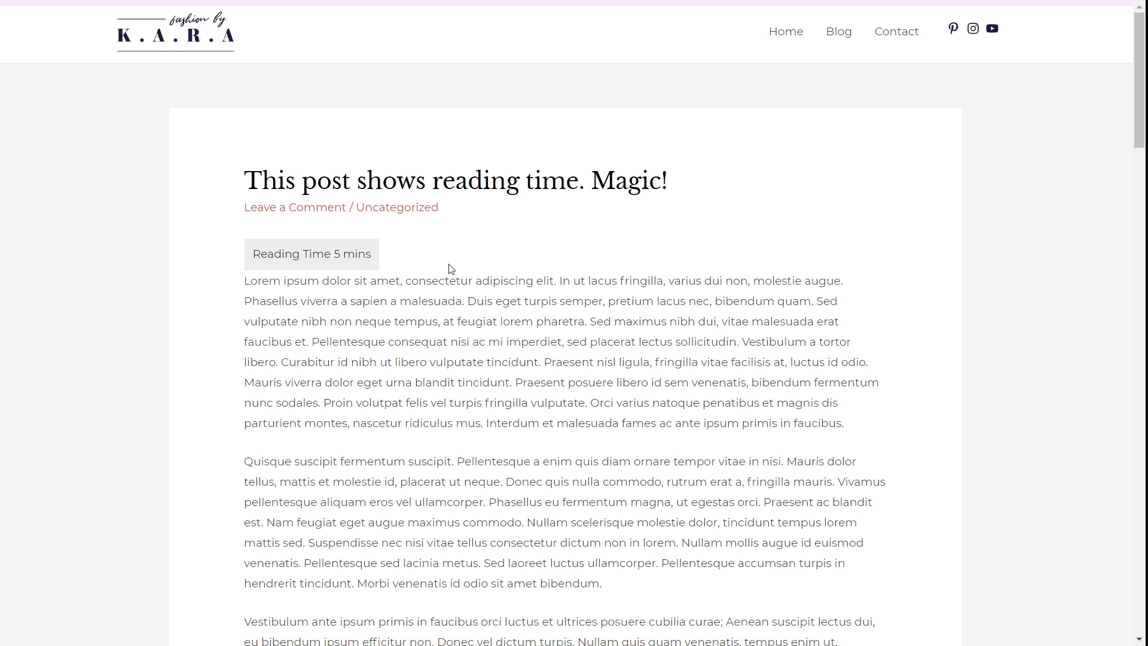
- Examine how the reading time label and progress bar behave throughout the demo blog post
scroll(601, 265, "down", 10)
scroll(601, 265, "down", 2)
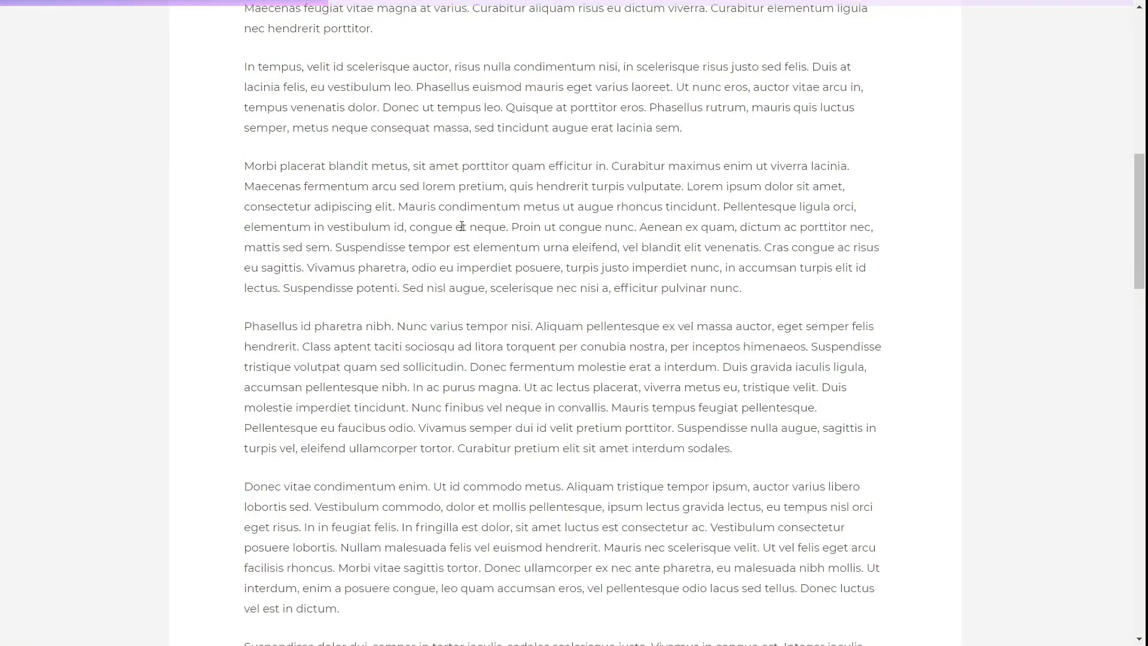
scroll(457, 225, "down", 5)
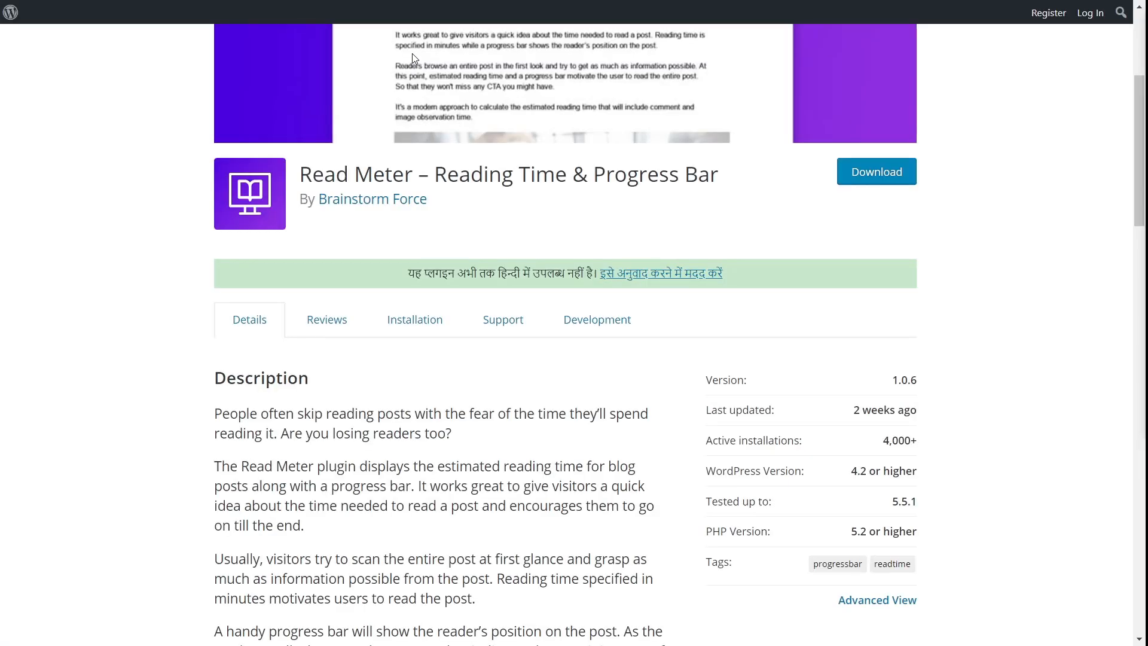
- Read through the Read Meter plugin's description, ratings and key features on its WordPress.org page
scroll(315, 160, "up", 6)
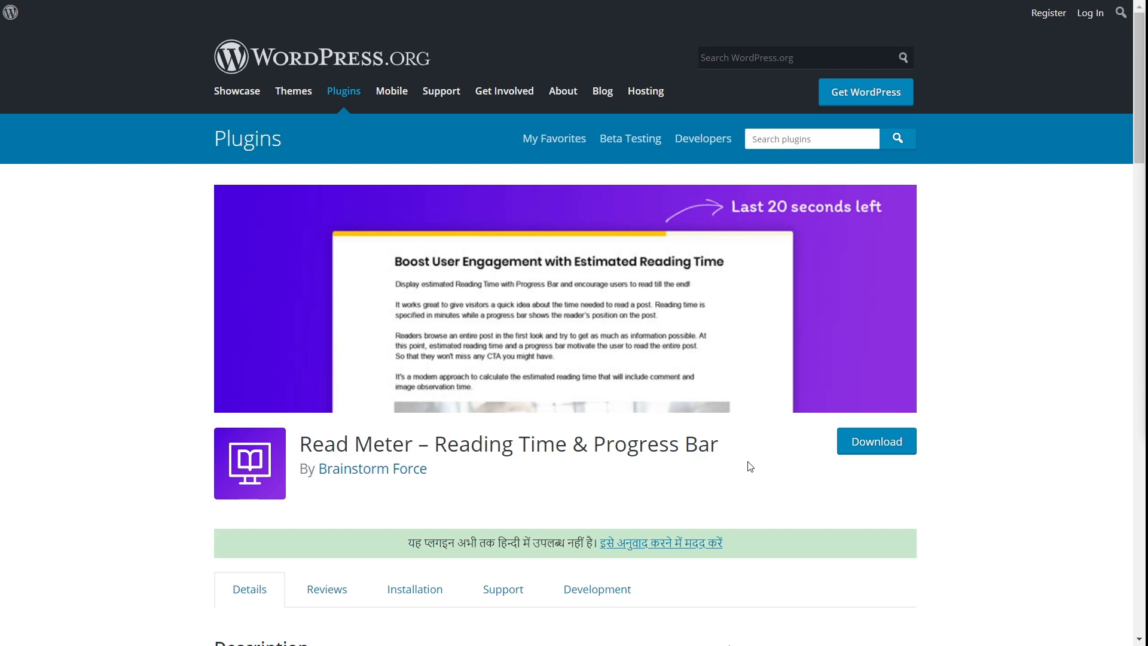
scroll(749, 466, "down", 10)
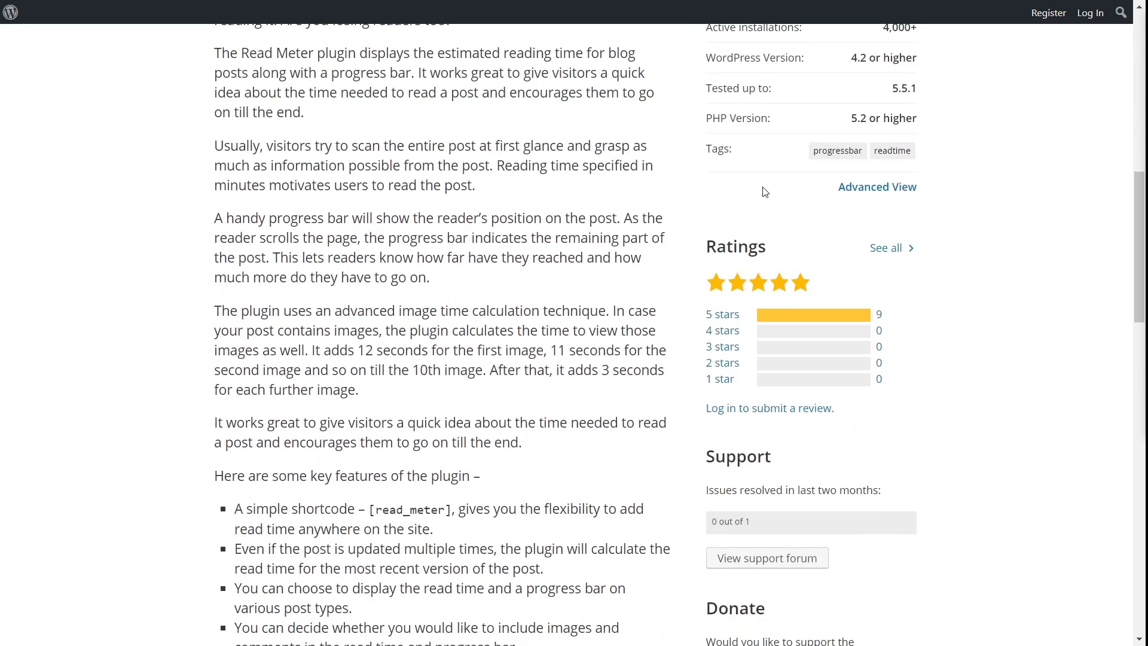
scroll(538, 292, "down", 4)
scroll(533, 295, "down", 1)
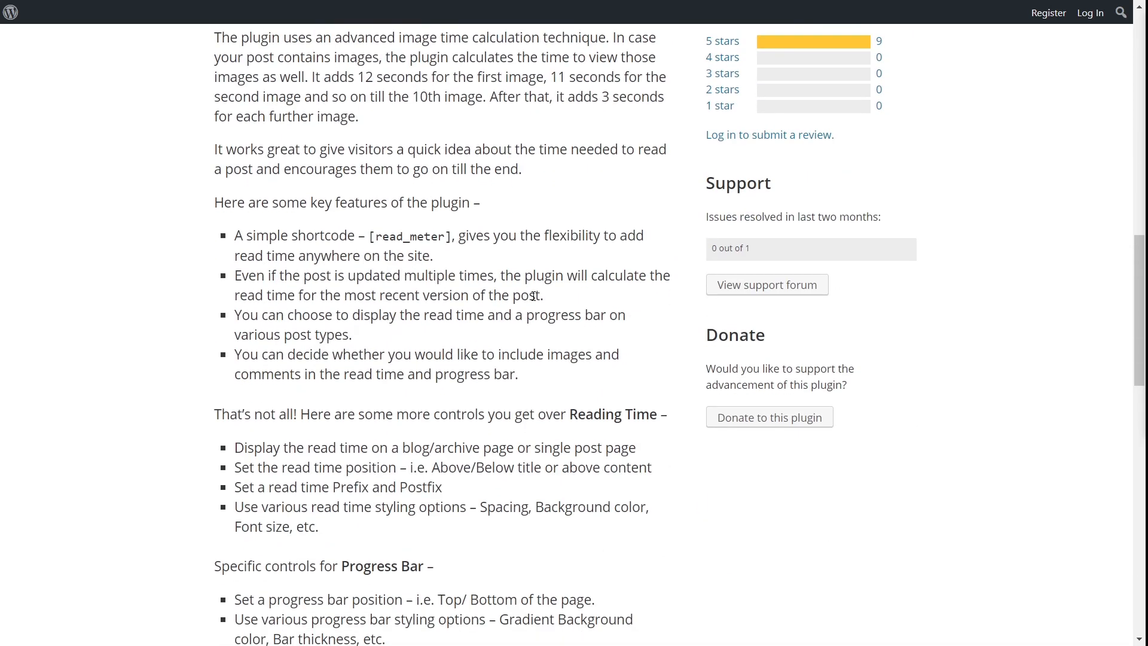
scroll(532, 295, "down", 2)
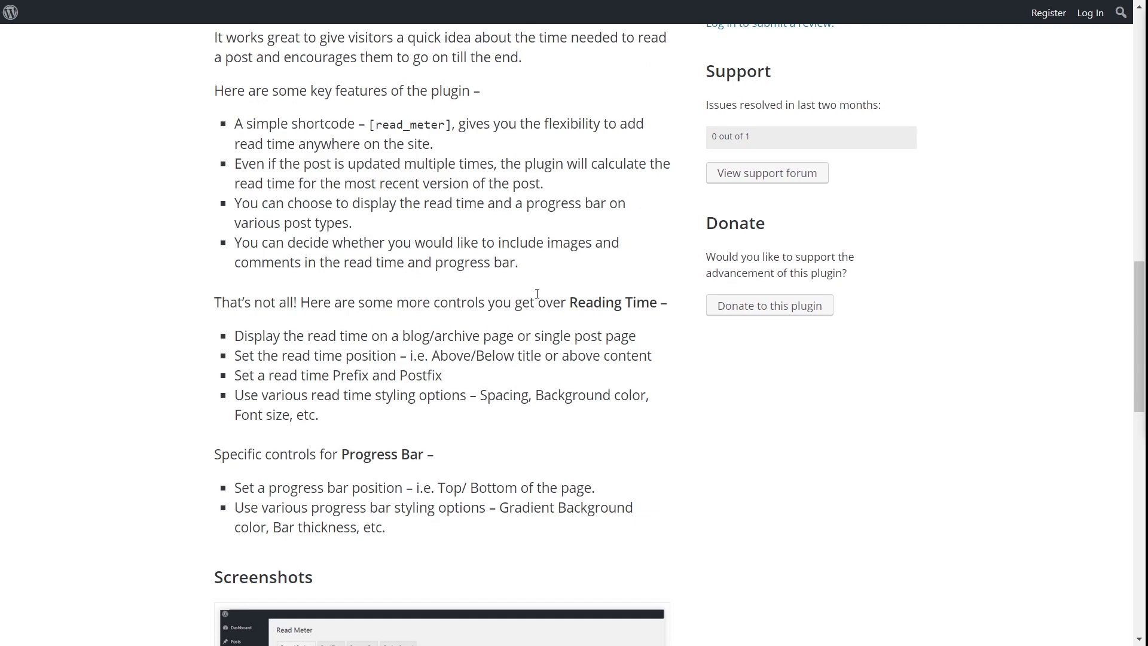
scroll(536, 295, "up", 15)
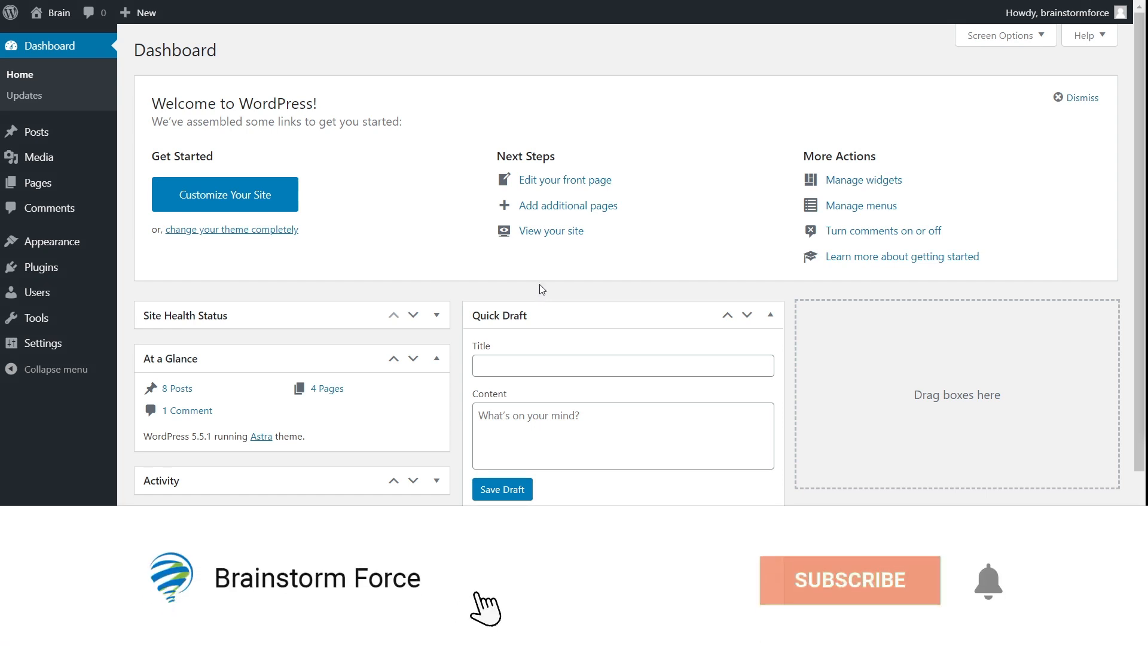
- Check the installed plugins list for Read Meter, and open the Read Meter settings page
mouse_move(72, 266)
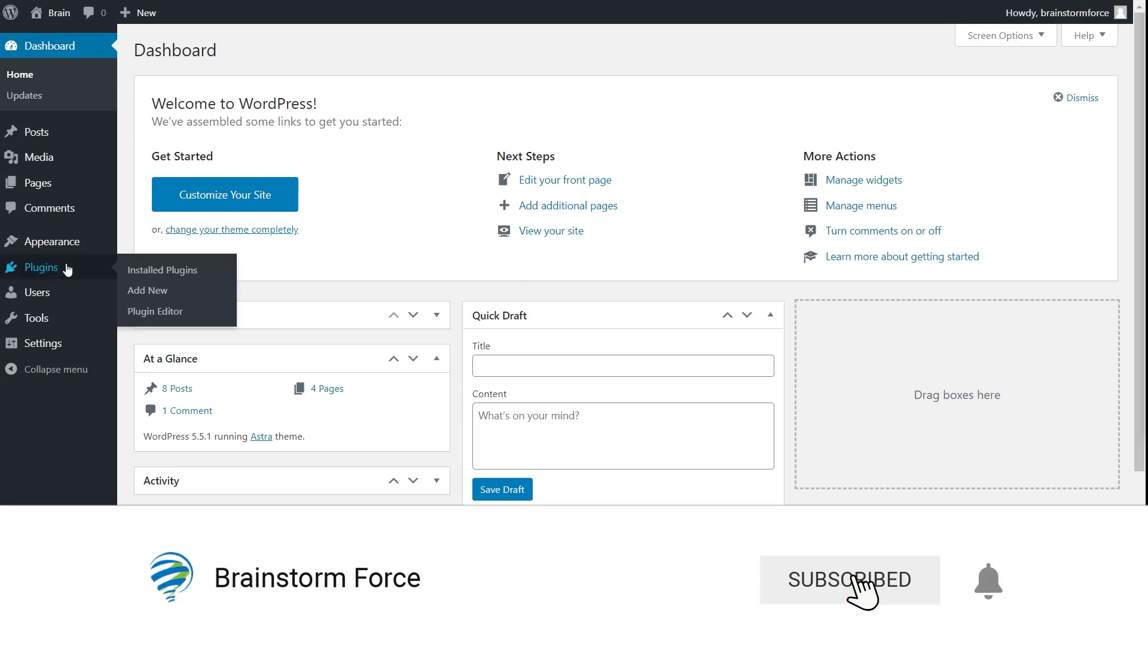
left_click(135, 267)
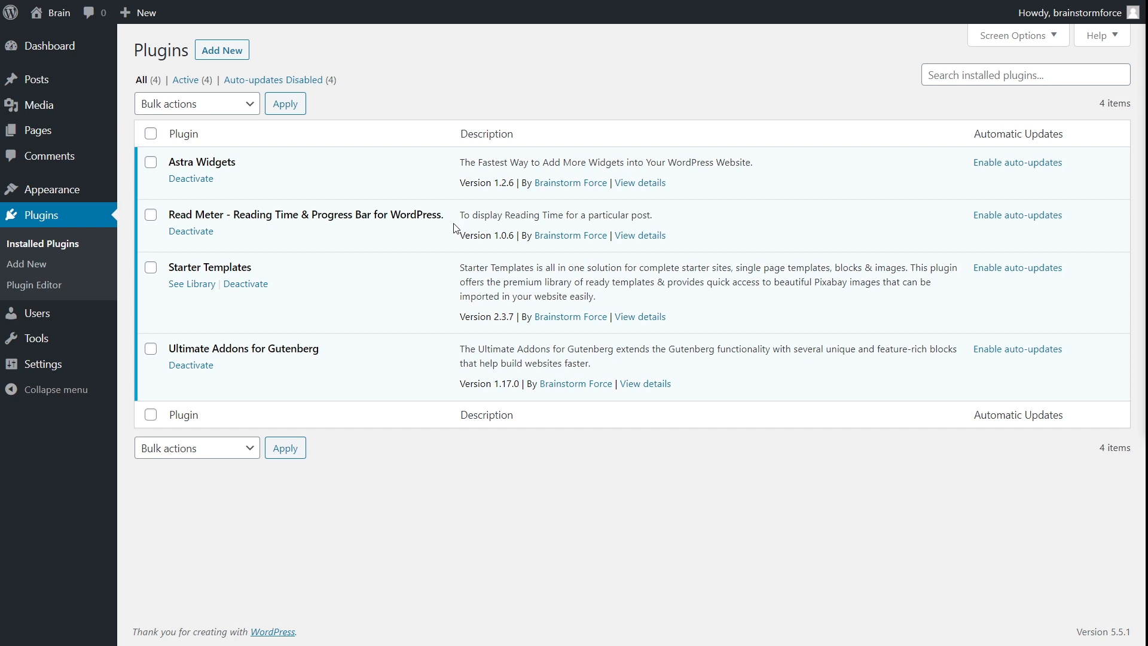
mouse_move(65, 365)
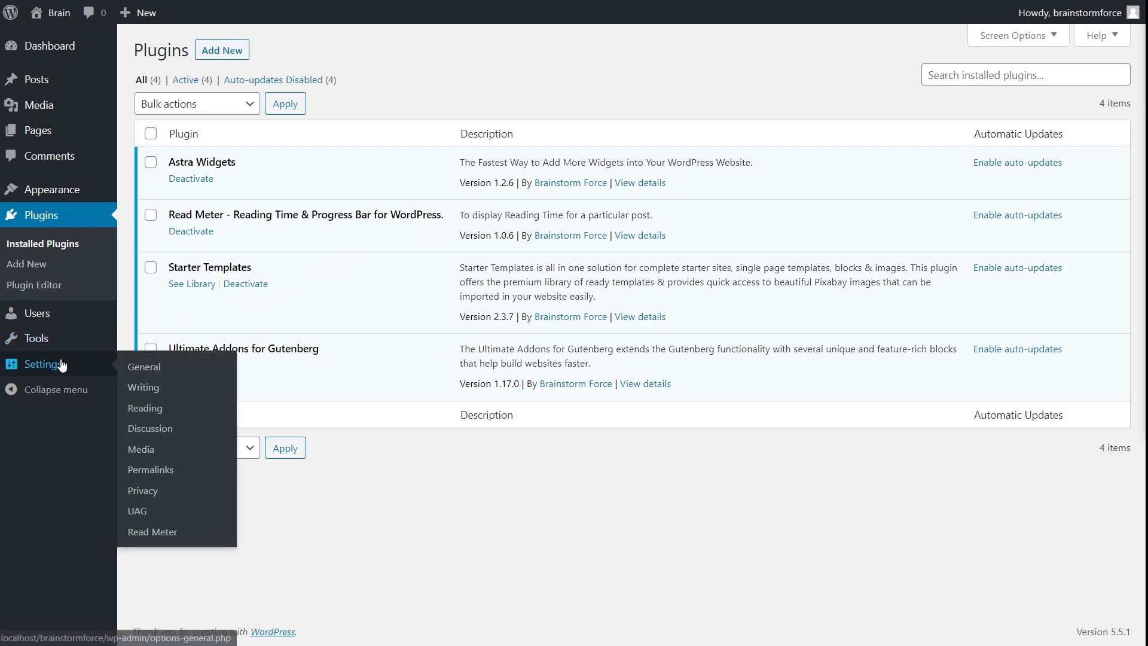
left_click(186, 533)
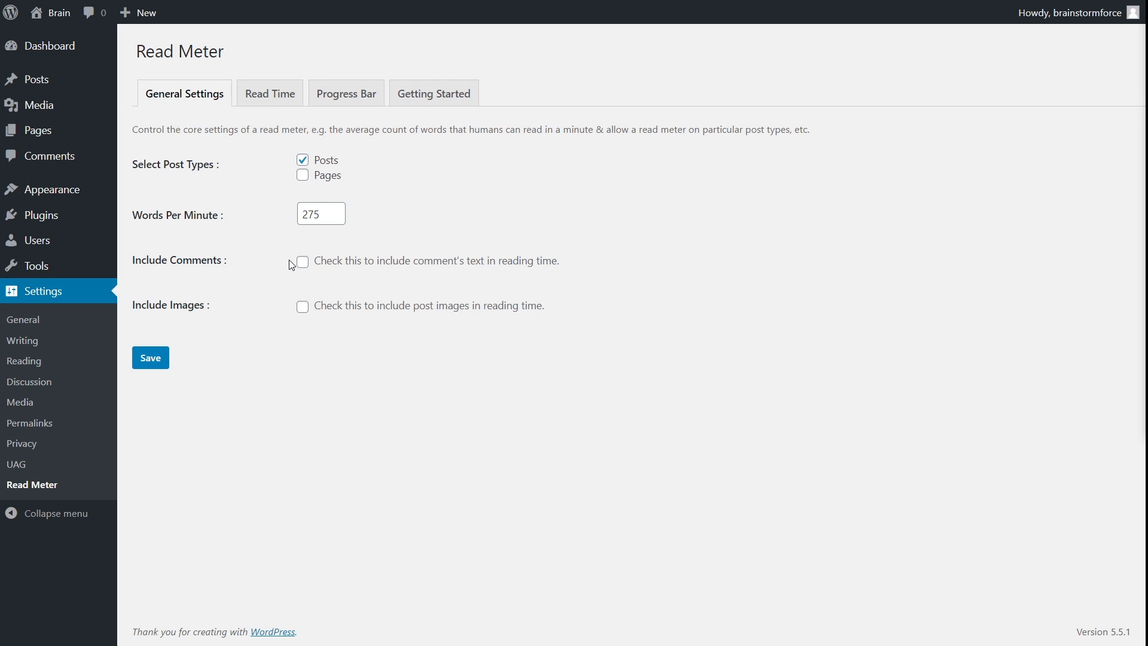
- Select Above the Content as the read time position and review the other Read Time display and styling settings
left_click(270, 94)
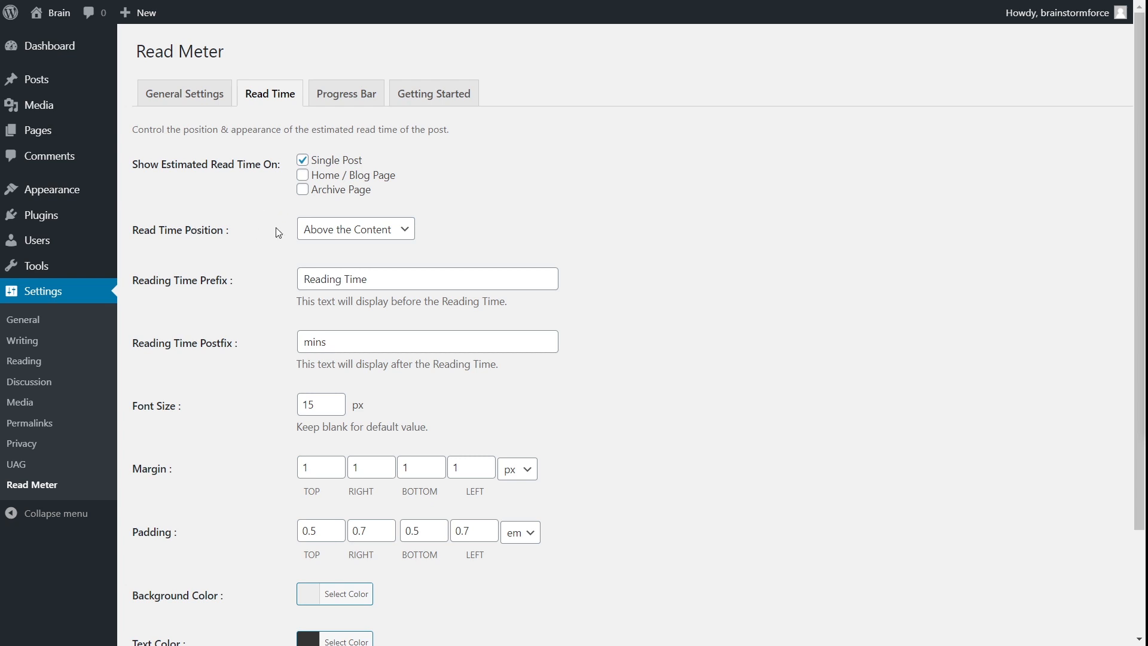
left_click(396, 237)
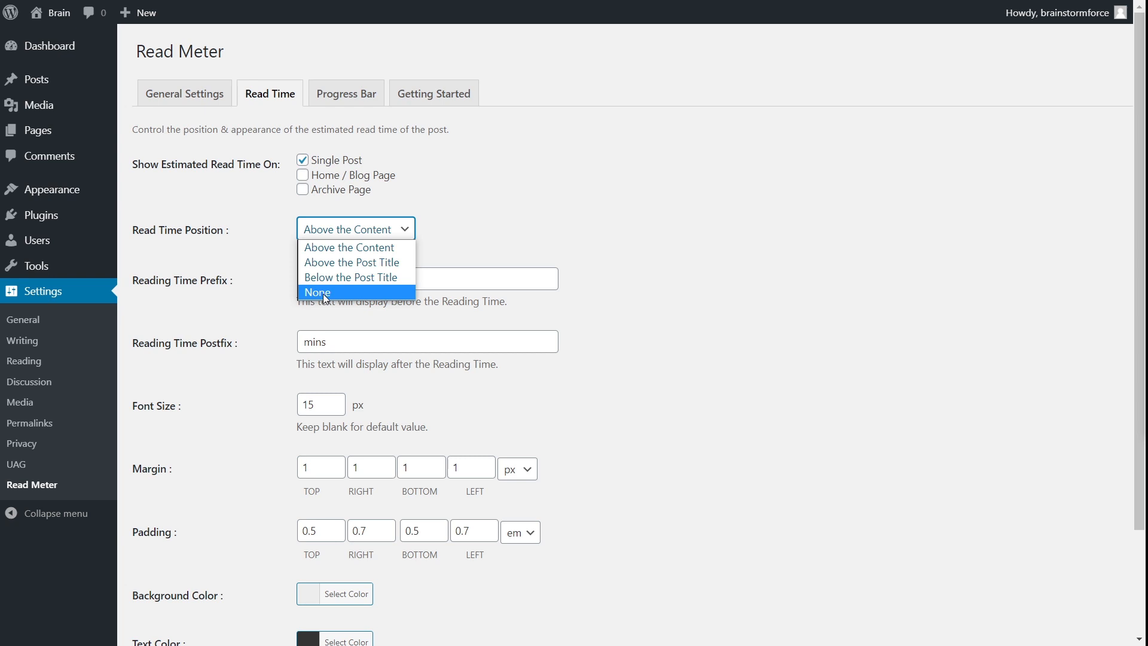
left_click(378, 248)
left_click(471, 238)
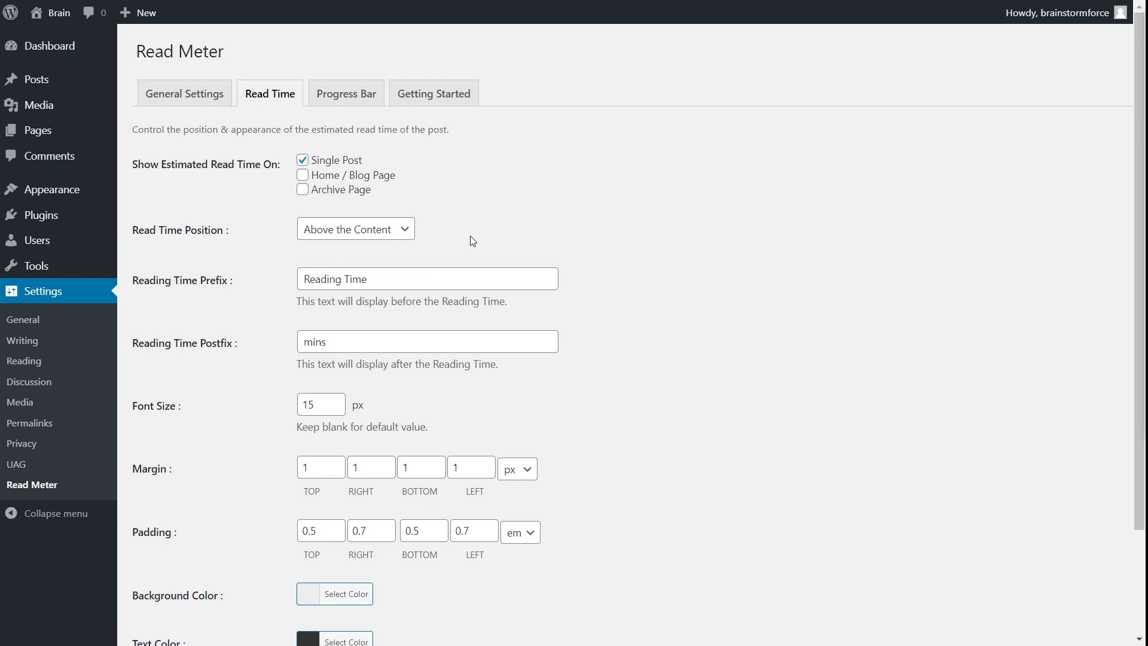
scroll(602, 237, "down", 2)
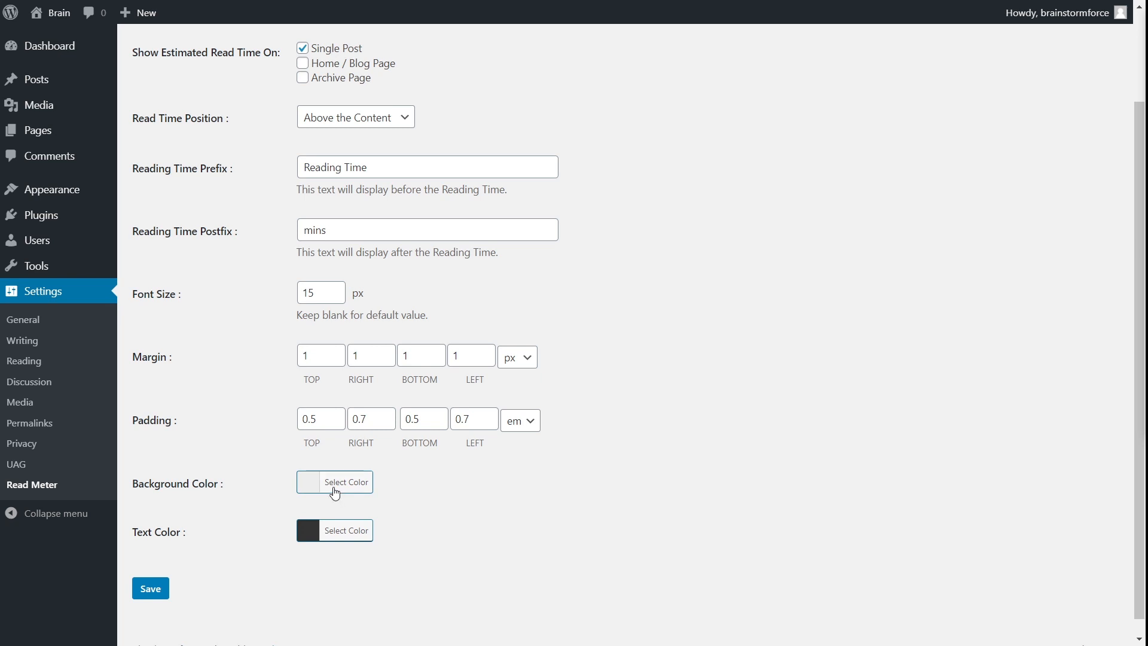
scroll(335, 491, "up", 2)
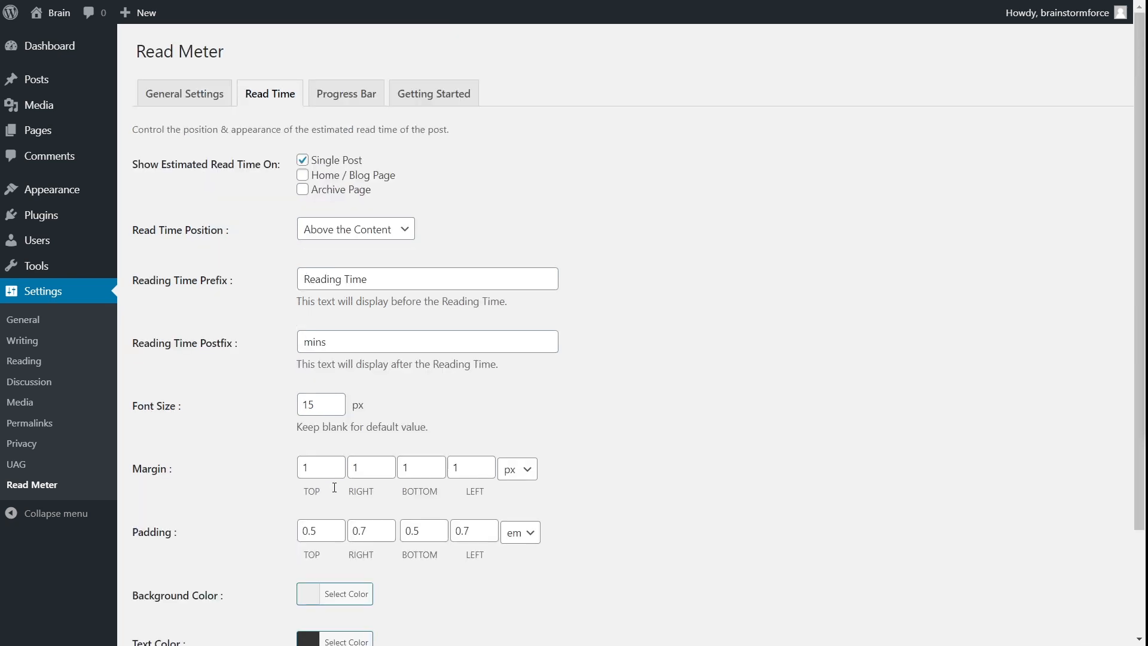
- Set the progress bar to display at Top of the Page with the Gradient style, and save the settings
left_click(347, 95)
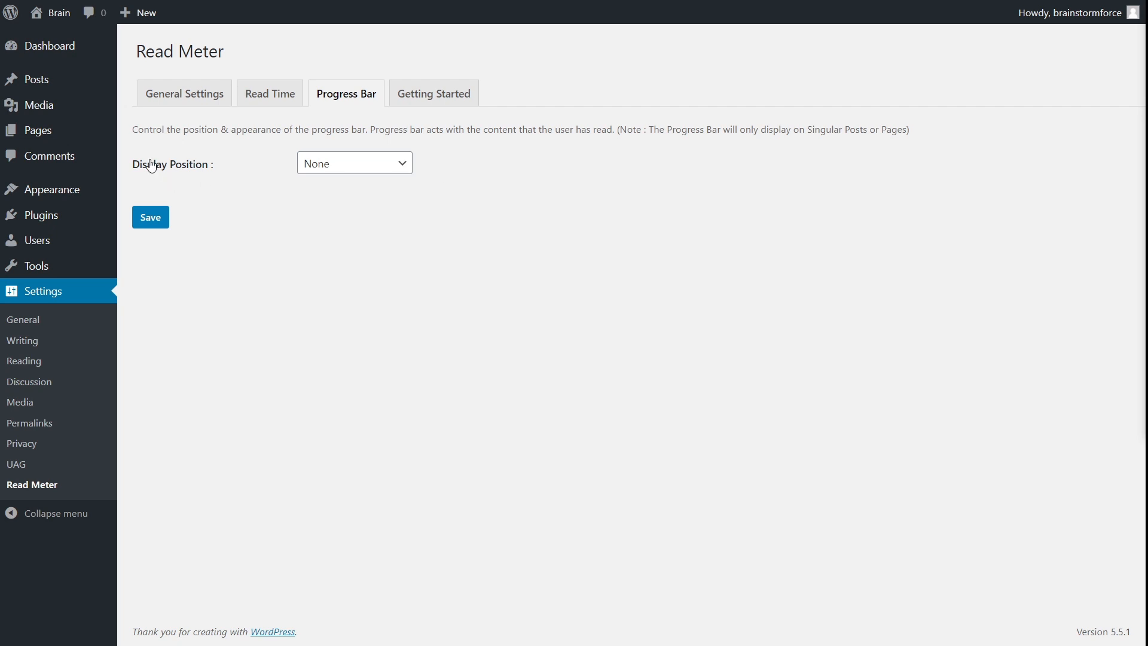
left_click(392, 174)
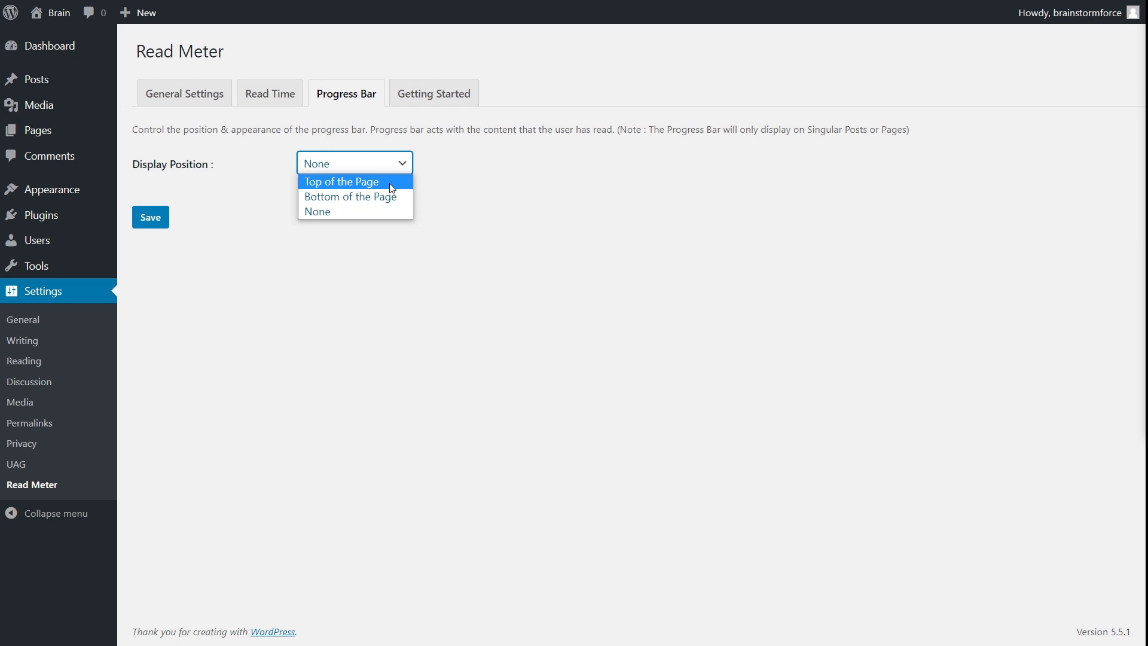
left_click(393, 182)
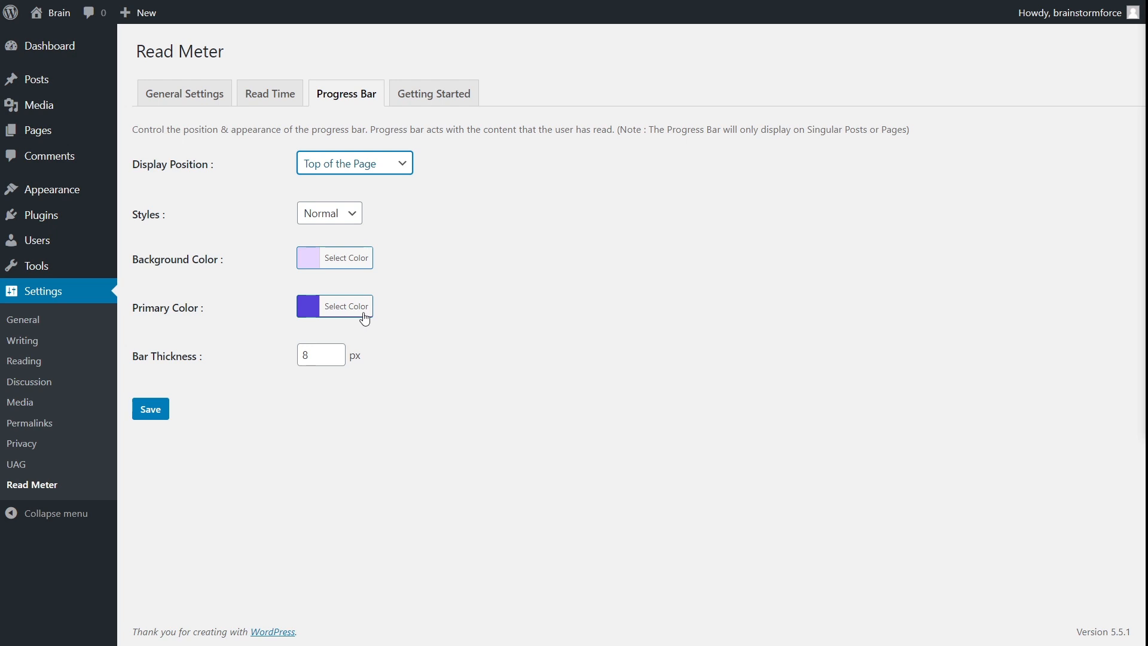
left_click(349, 216)
left_click(326, 247)
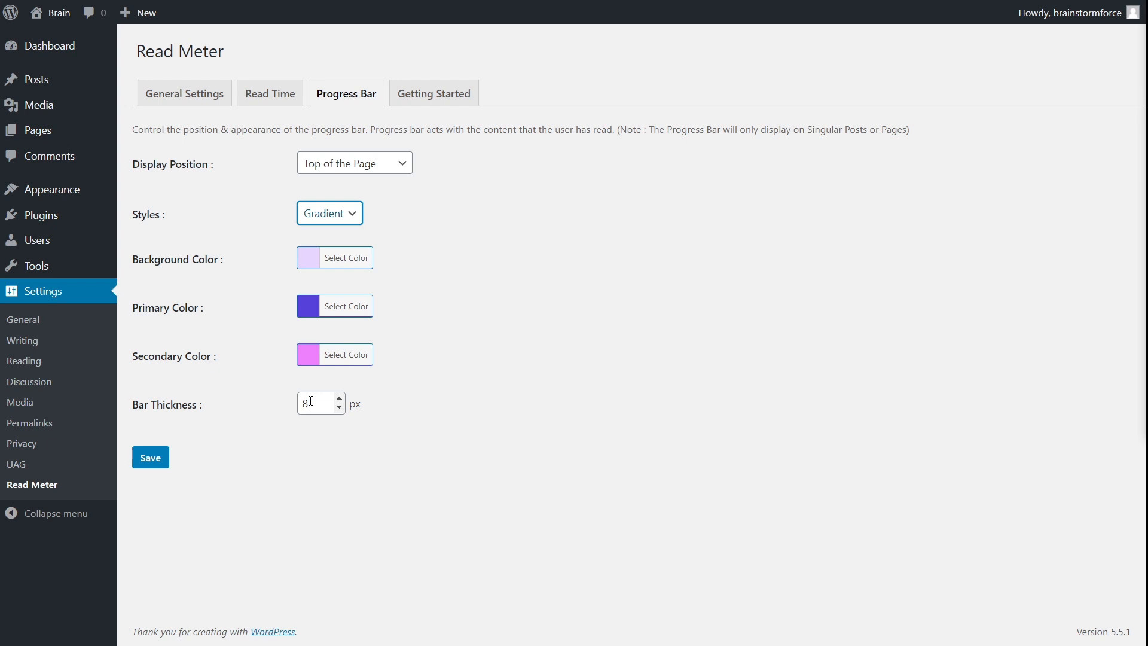
left_click(145, 458)
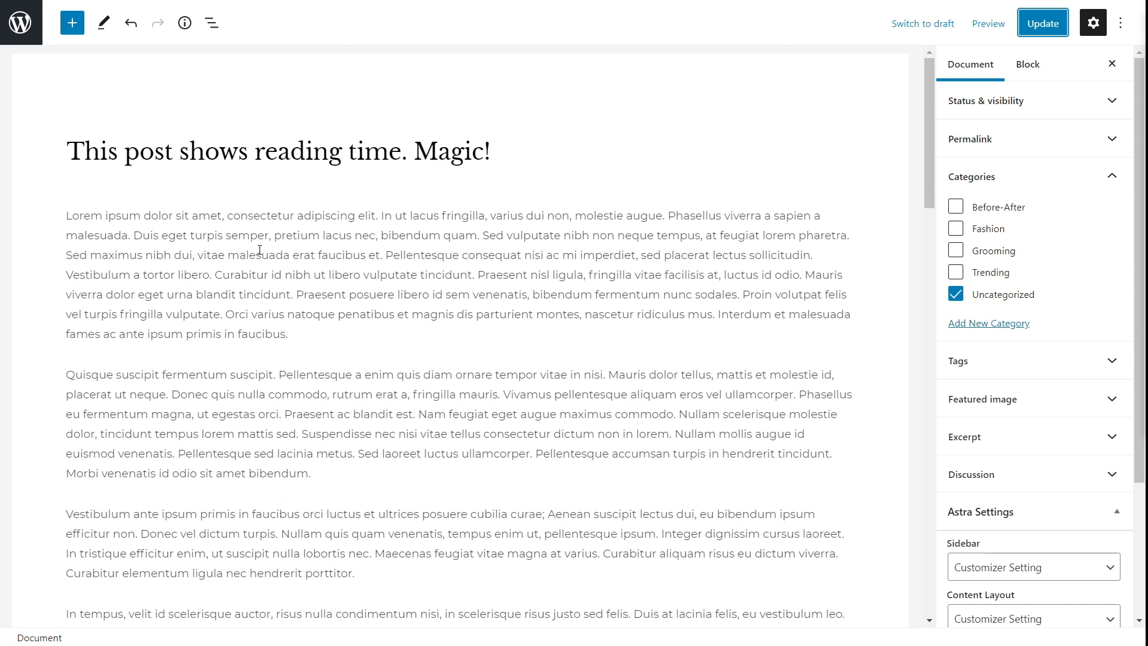
- Review the body text of the post "This post shows reading time. Magic!" in the editor and update the post
scroll(257, 249, "down", 15)
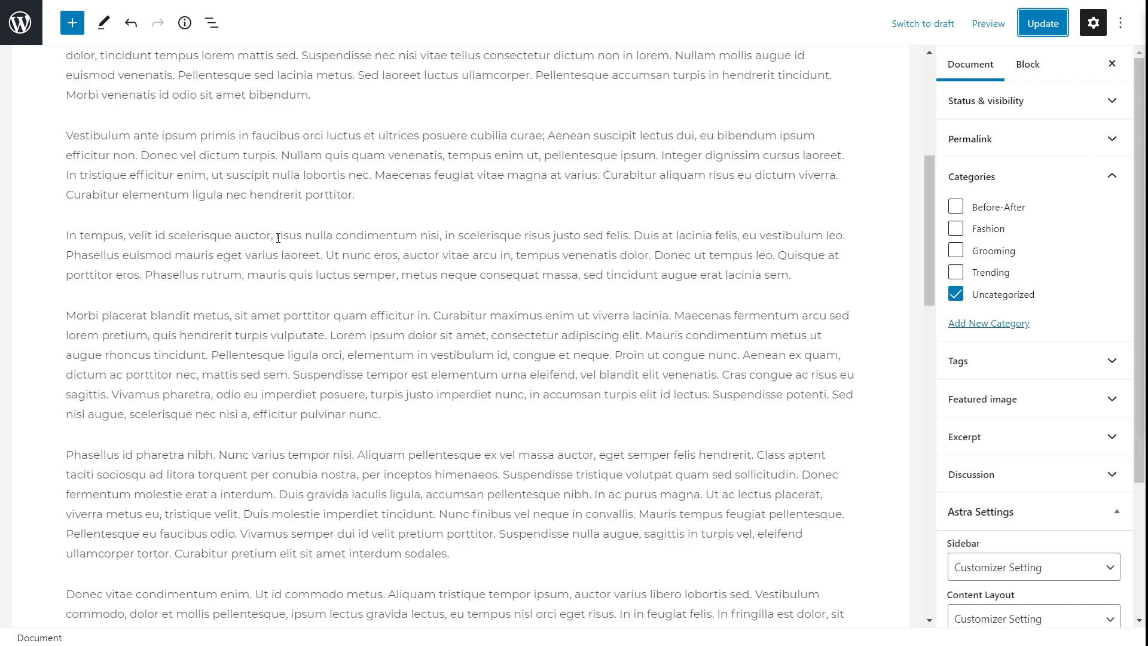
scroll(272, 232, "down", 5)
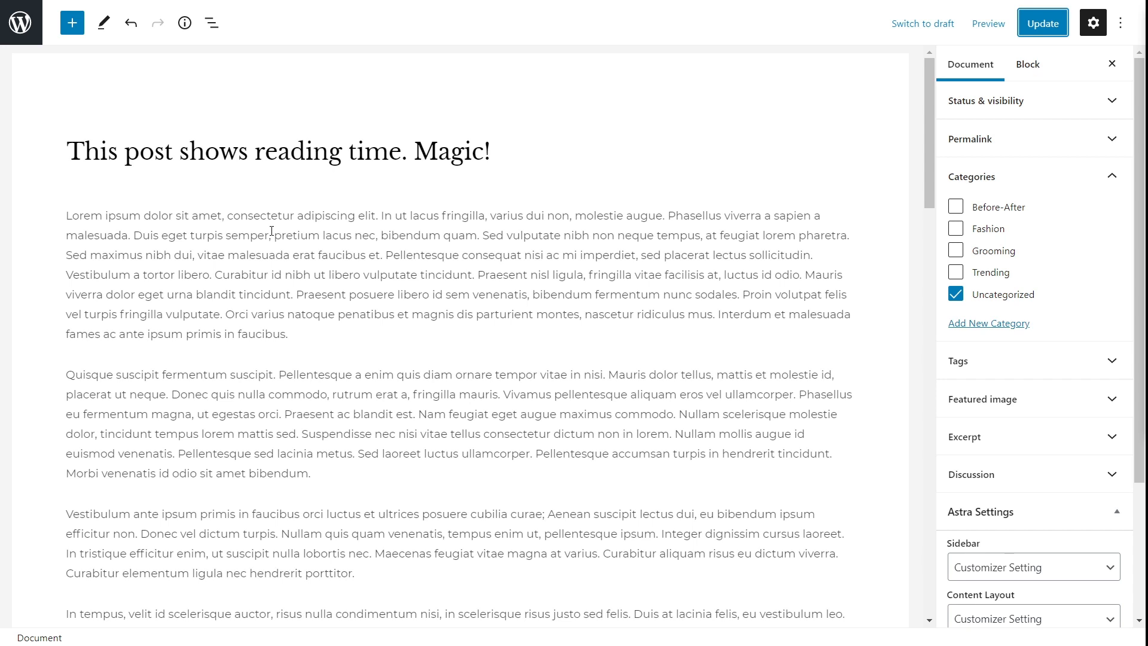
left_click(1043, 23)
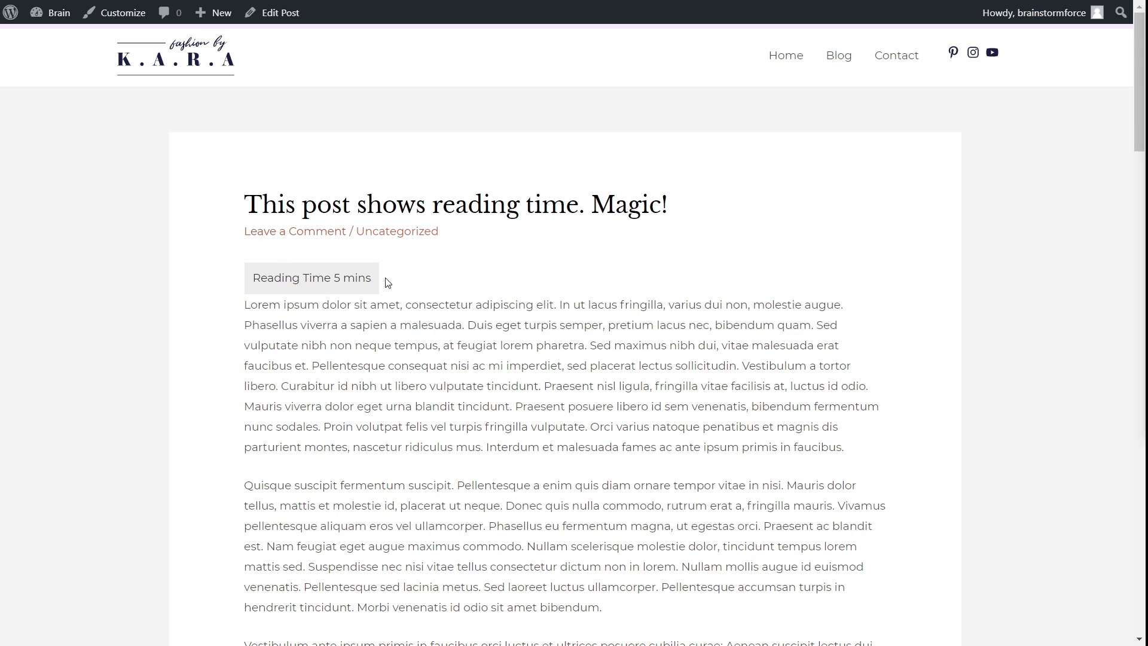
- Examine the reading time label and gradient progress bar on the published post
scroll(387, 282, "down", 2)
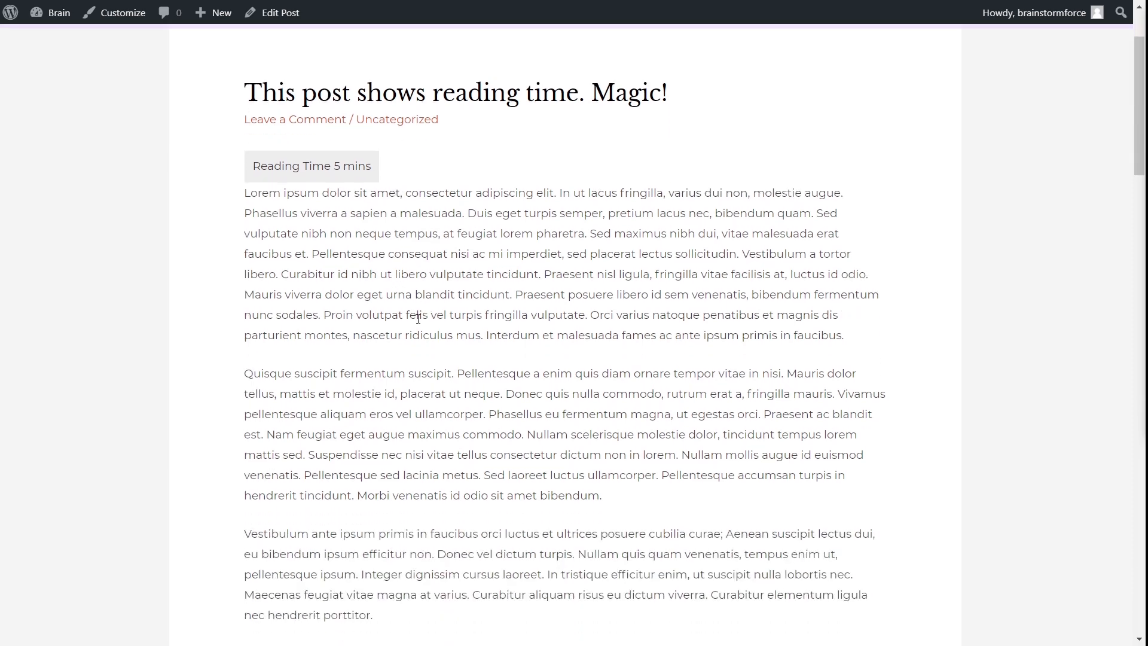
scroll(418, 318, "up", 2)
scroll(389, 267, "down", 10)
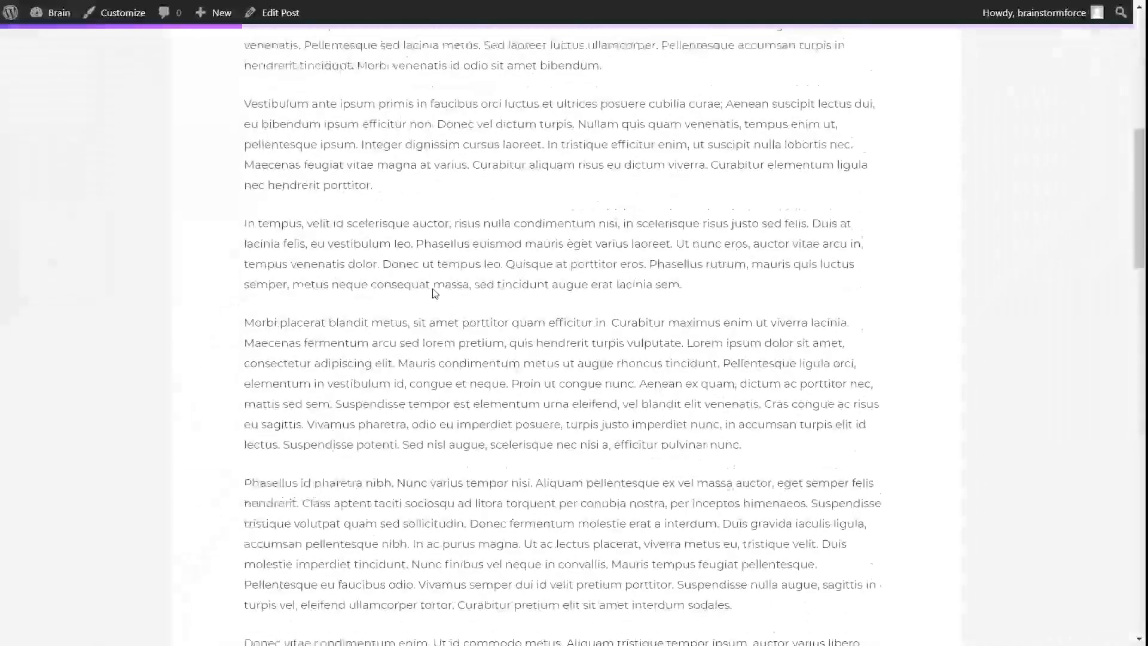
scroll(441, 293, "down", 5)
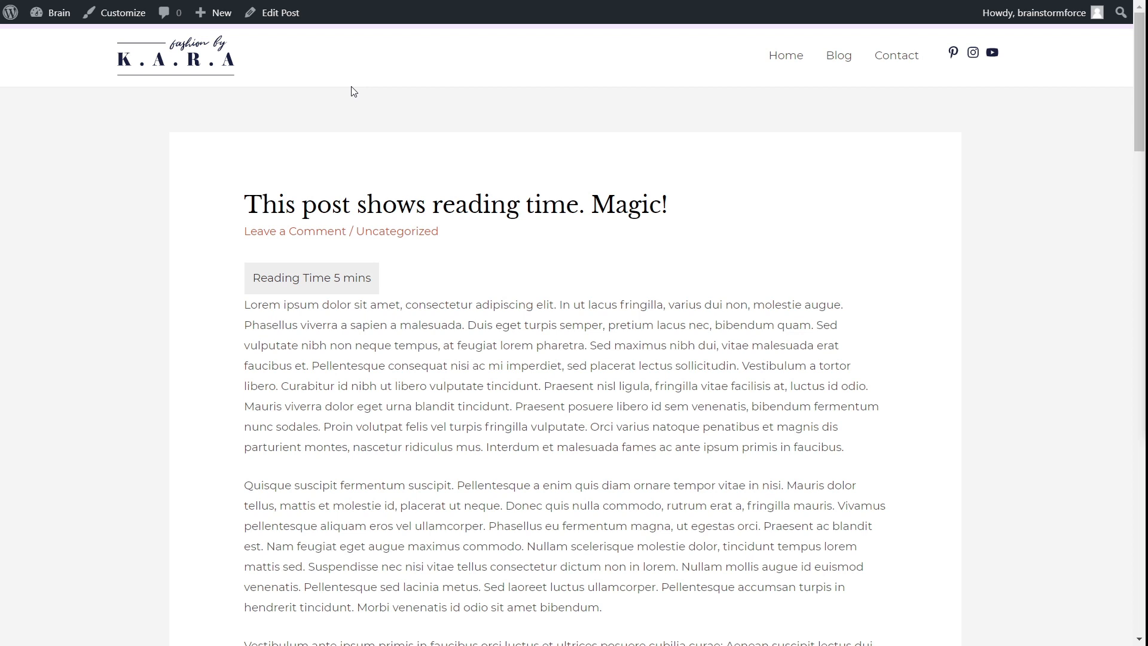
- Preview the published post in an emulated iPhone X view and examine the reading time and progress bar on mobile
key("ctrl+shift+i")
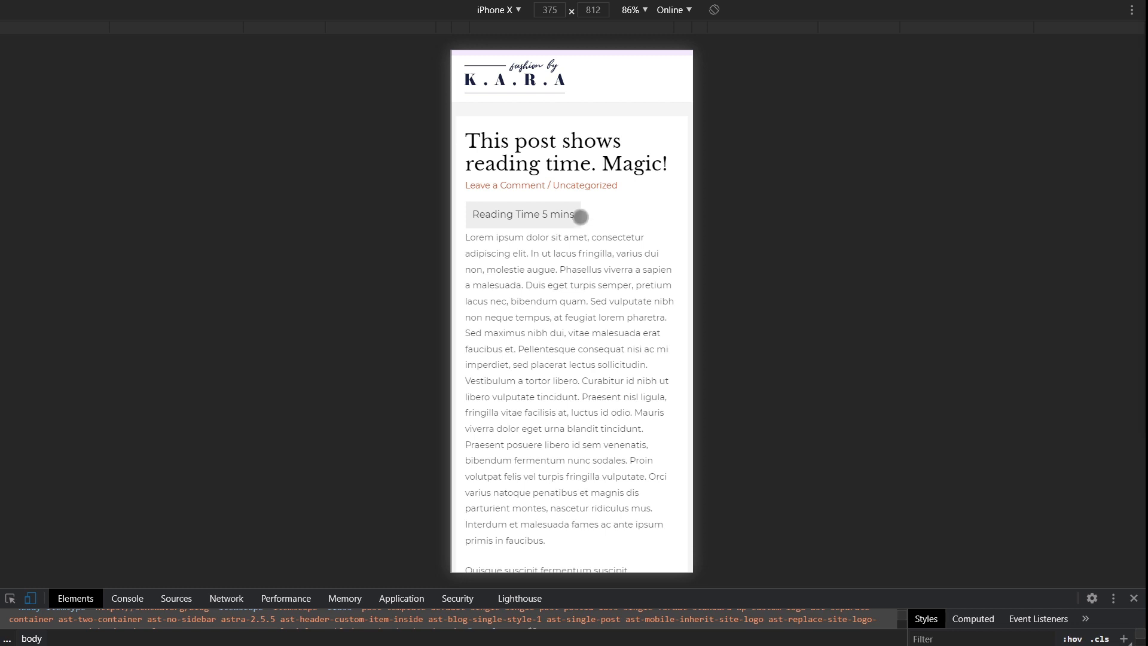
left_click_drag(586, 413, 597, 281)
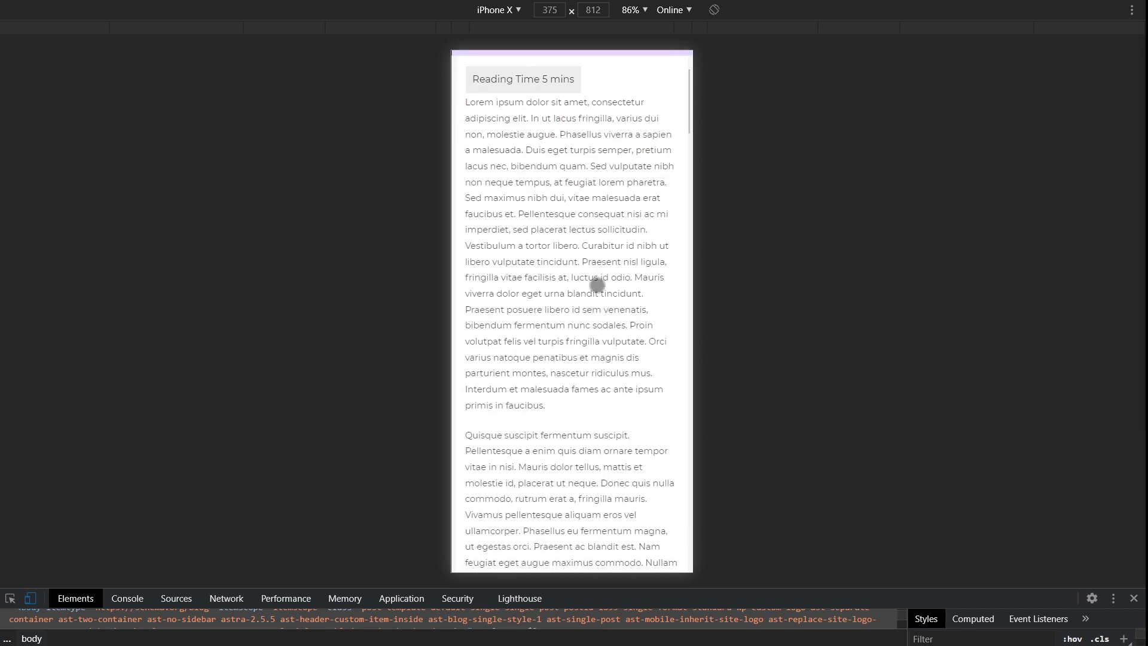
left_click_drag(579, 405, 584, 307)
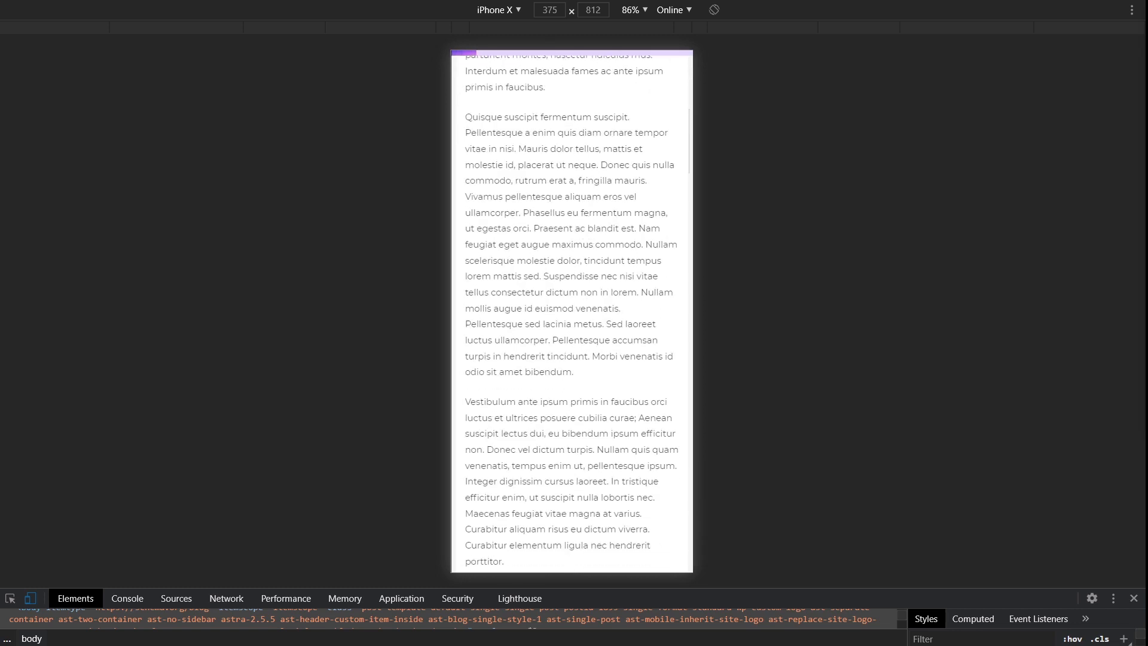
left_click_drag(579, 406, 582, 287)
left_click_drag(577, 402, 574, 246)
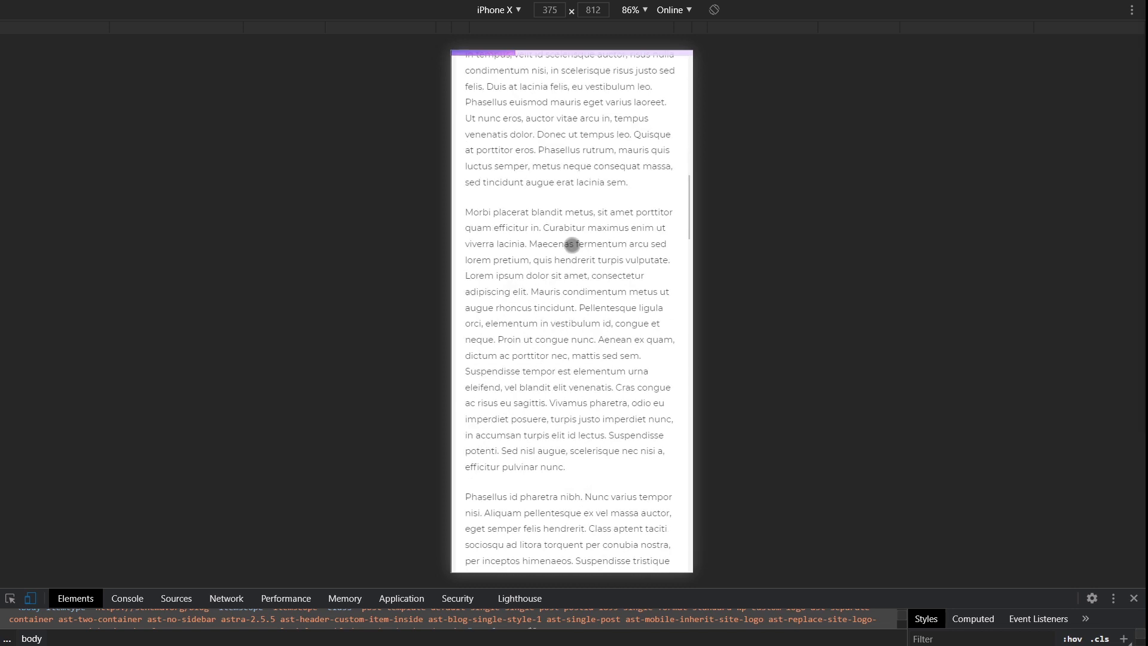
scroll(568, 392, "down", 4)
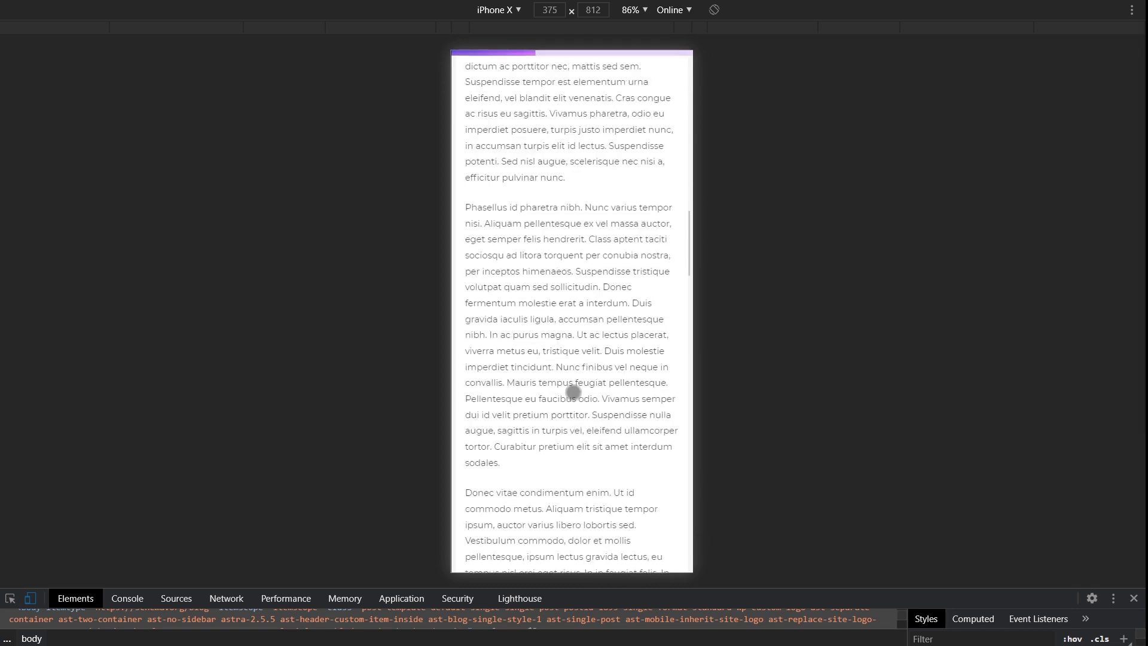
left_click_drag(573, 393, 582, 279)
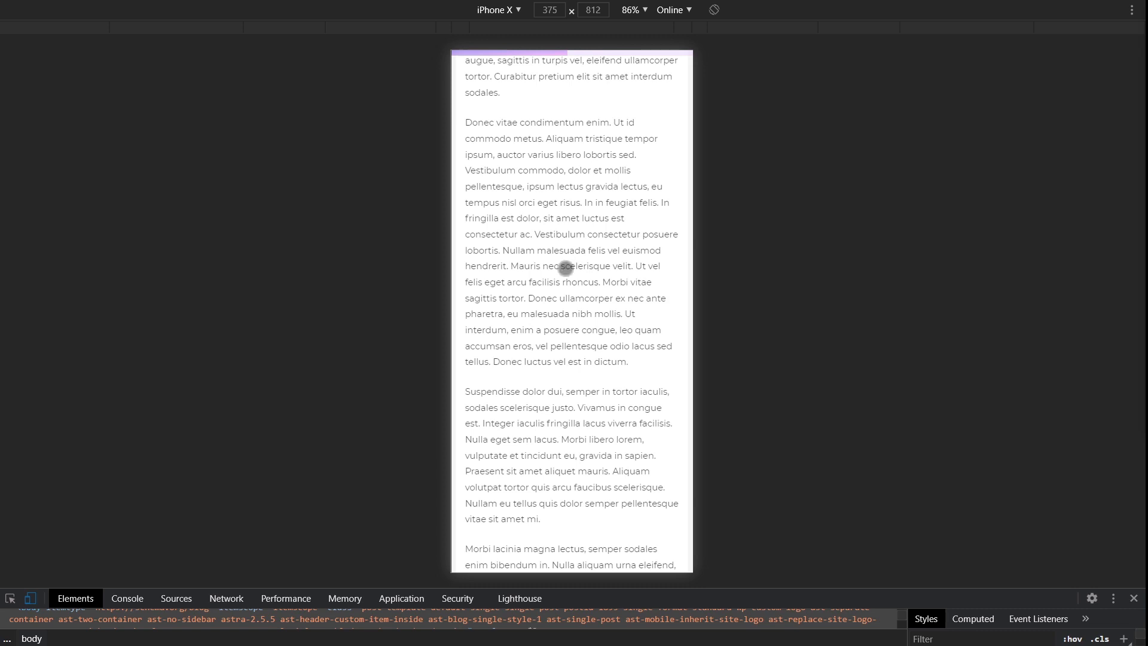
scroll(565, 268, "down", 1)
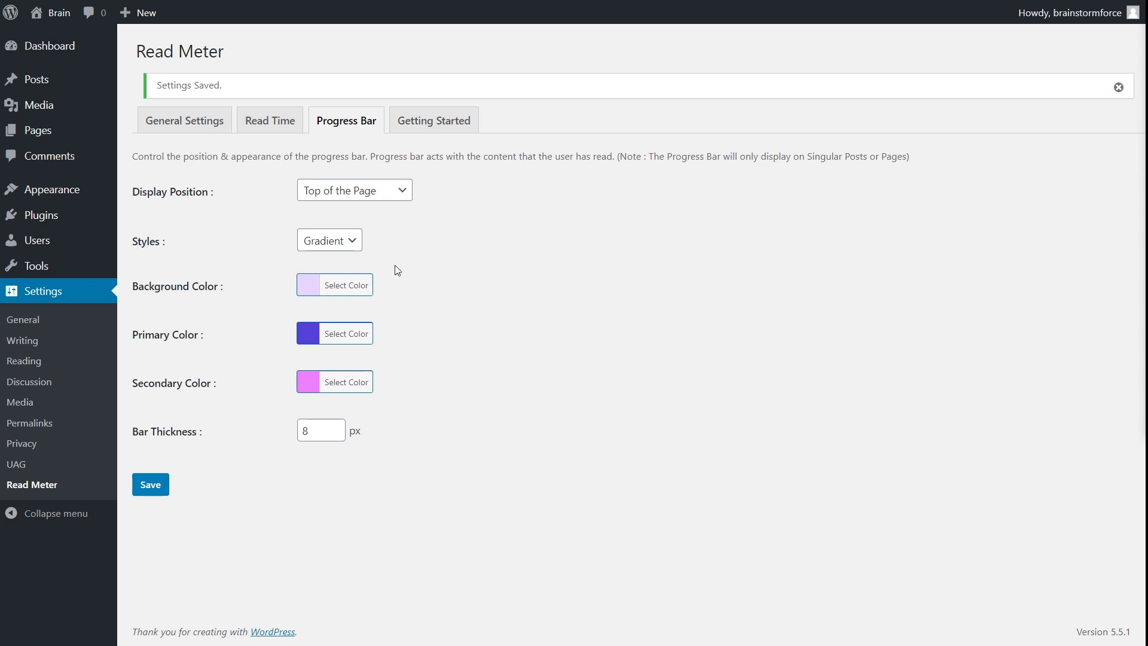
- Set the Read Time Position to None and save the settings
left_click(285, 131)
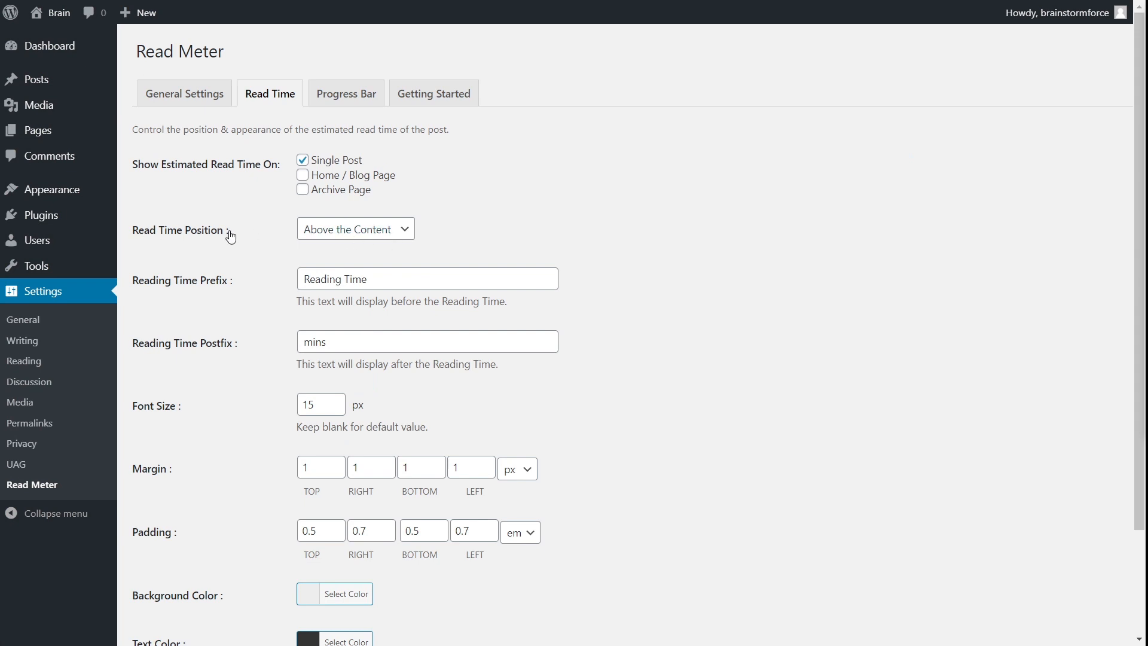
left_click(367, 231)
left_click(343, 290)
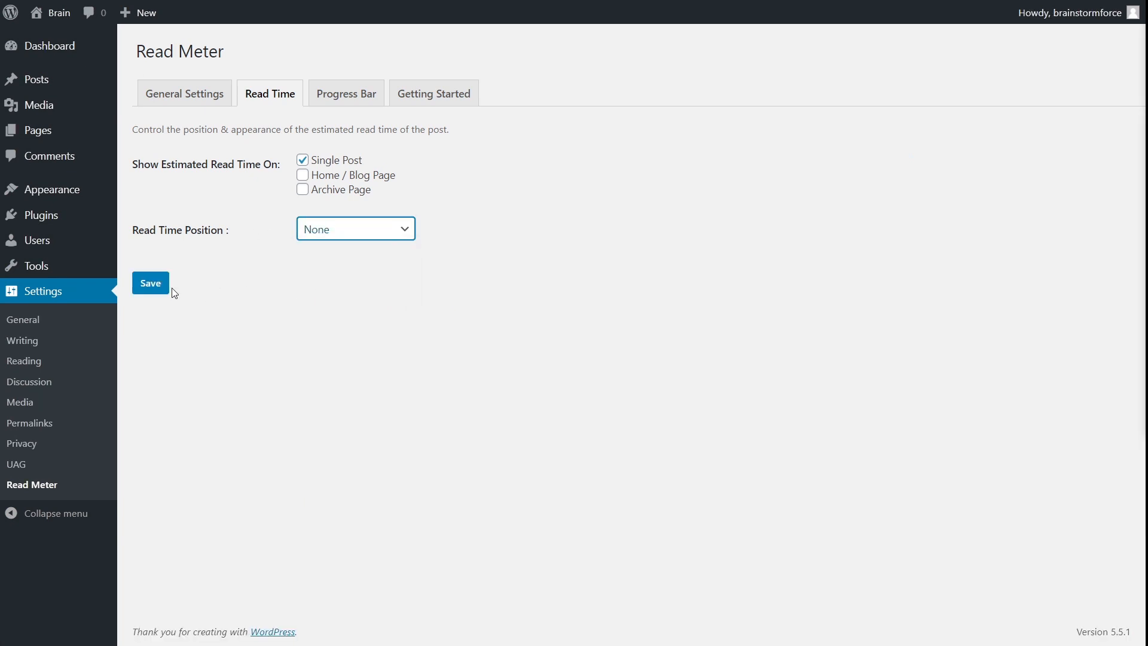
left_click(153, 285)
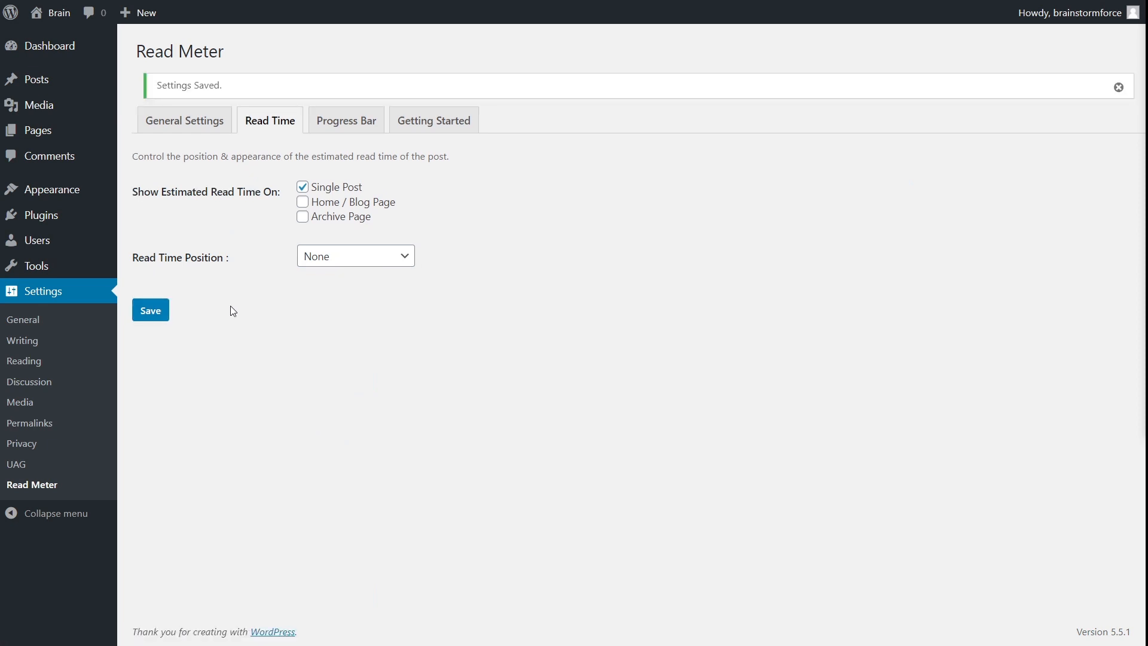
- Copy the [read_meter] shortcode from the plugin's Getting Started instructions
left_click(428, 127)
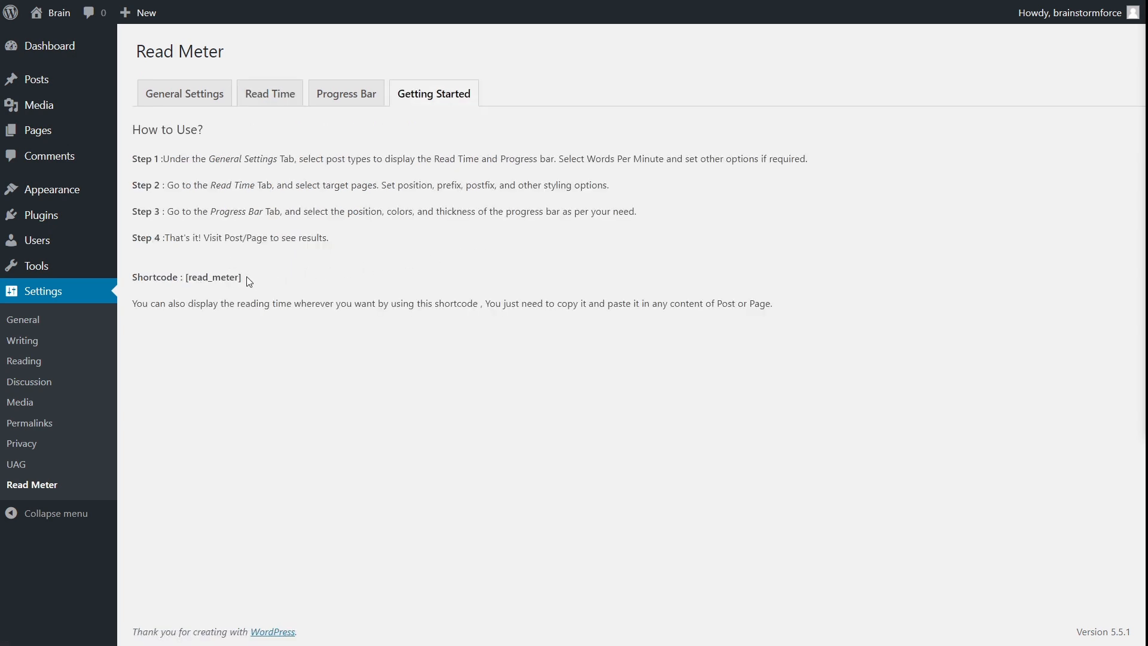
left_click_drag(246, 276, 187, 275)
key("ctrl+c")
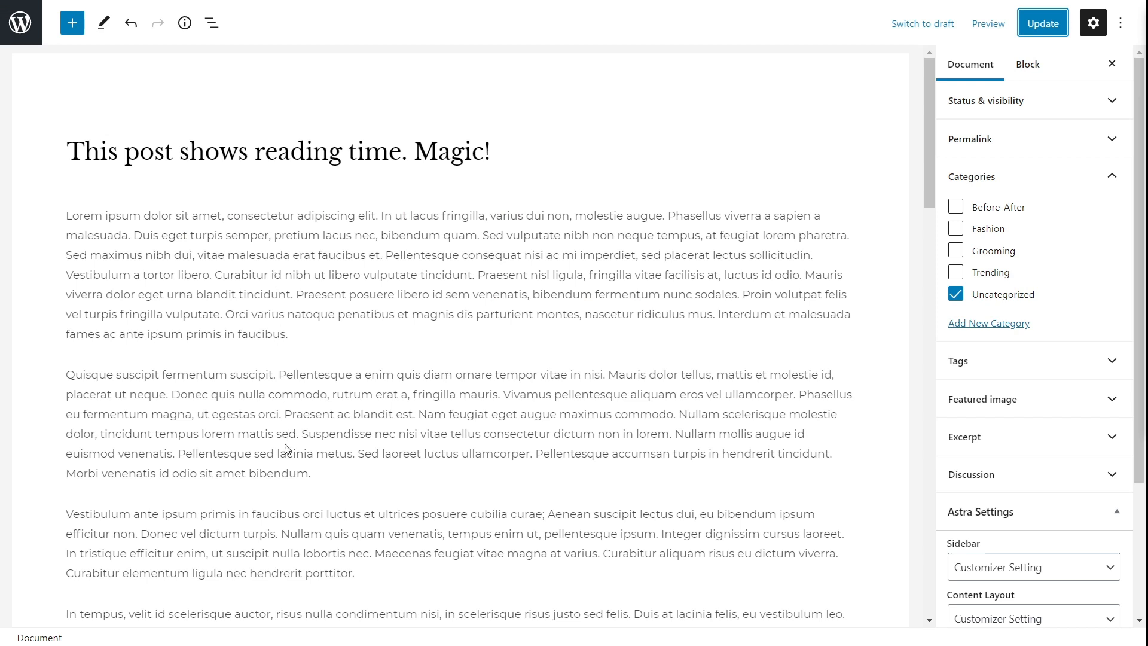
- Insert a Shortcode block containing [read_meter] after the second paragraph of the post and update the post
left_click(345, 469)
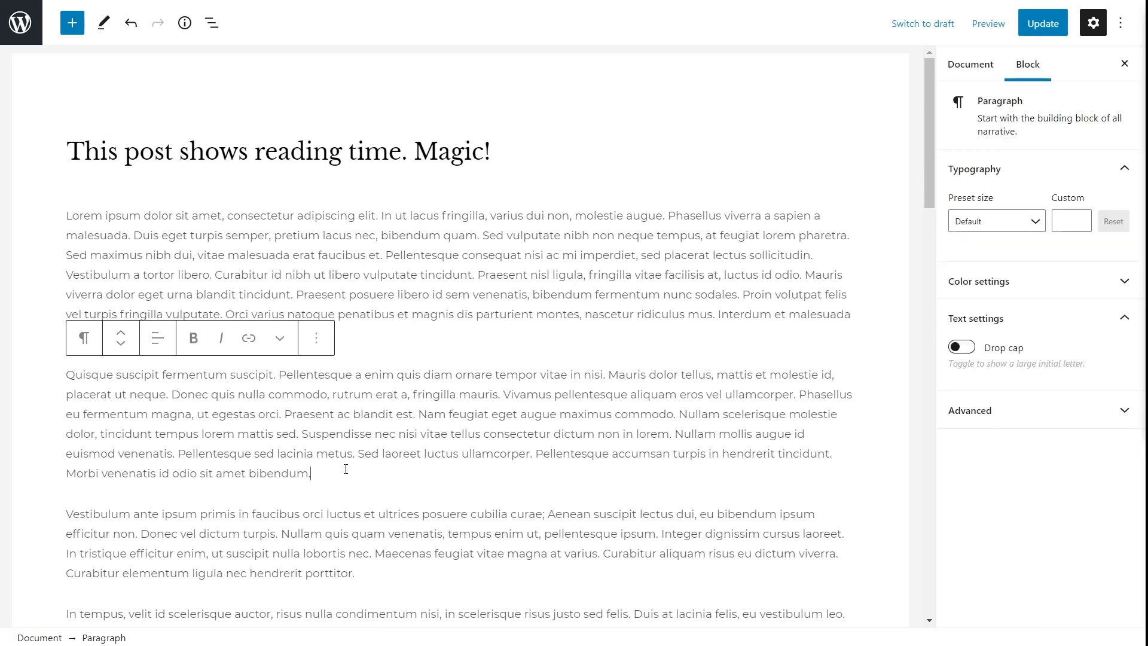
key("Return")
type("/sho")
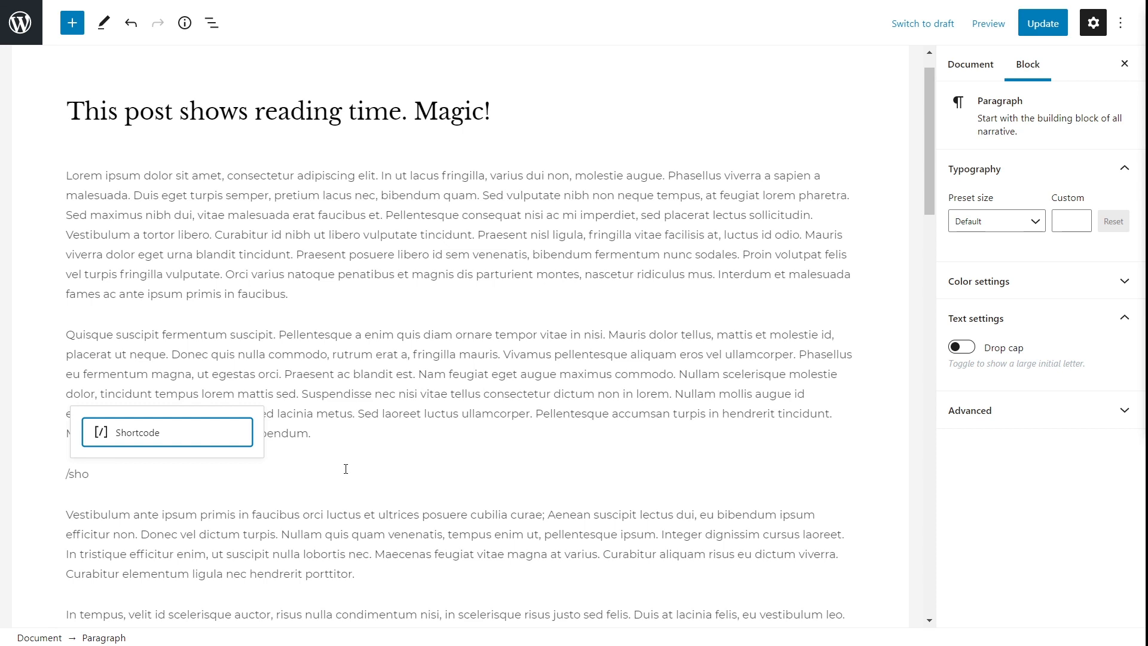
key("Return")
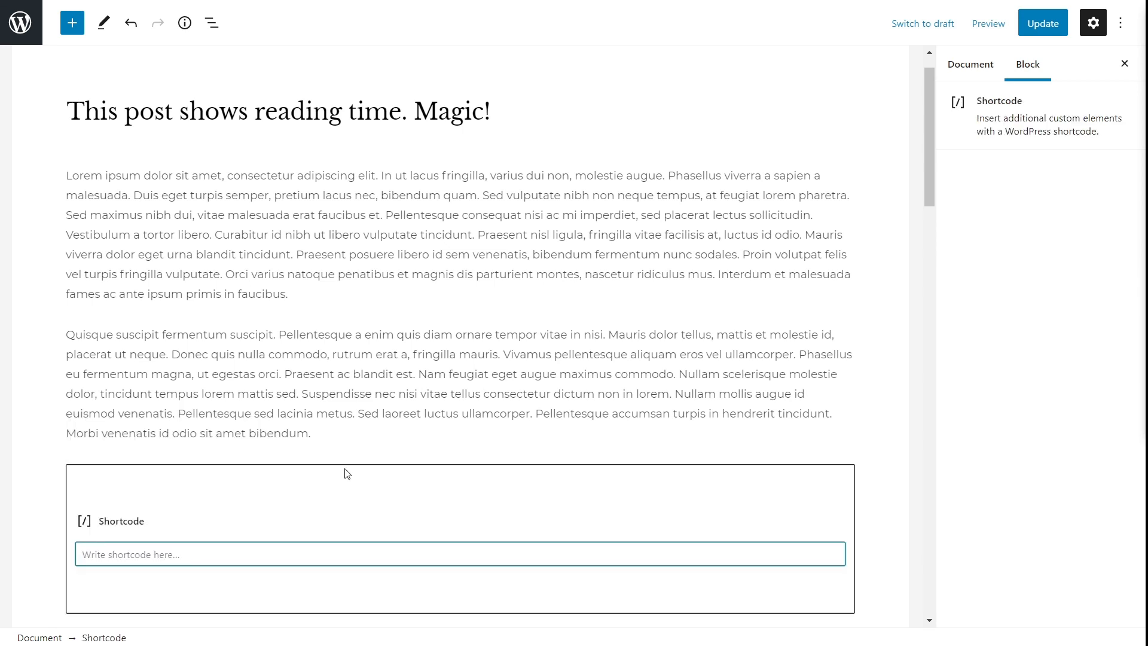
key("ctrl+v")
left_click(661, 333)
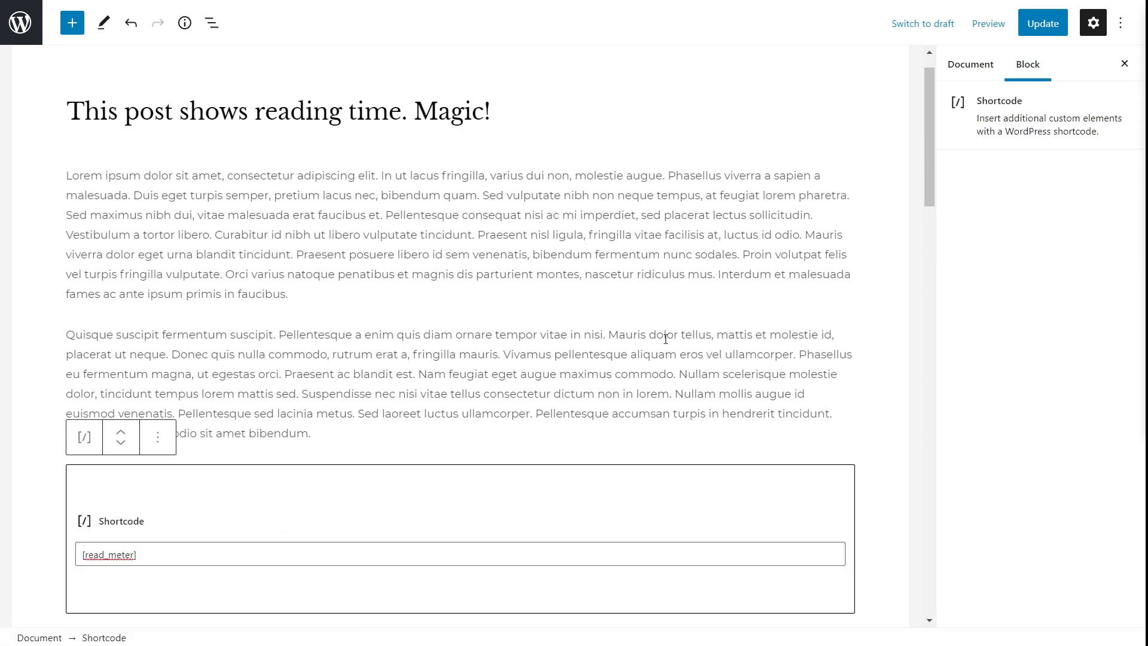
left_click(1025, 26)
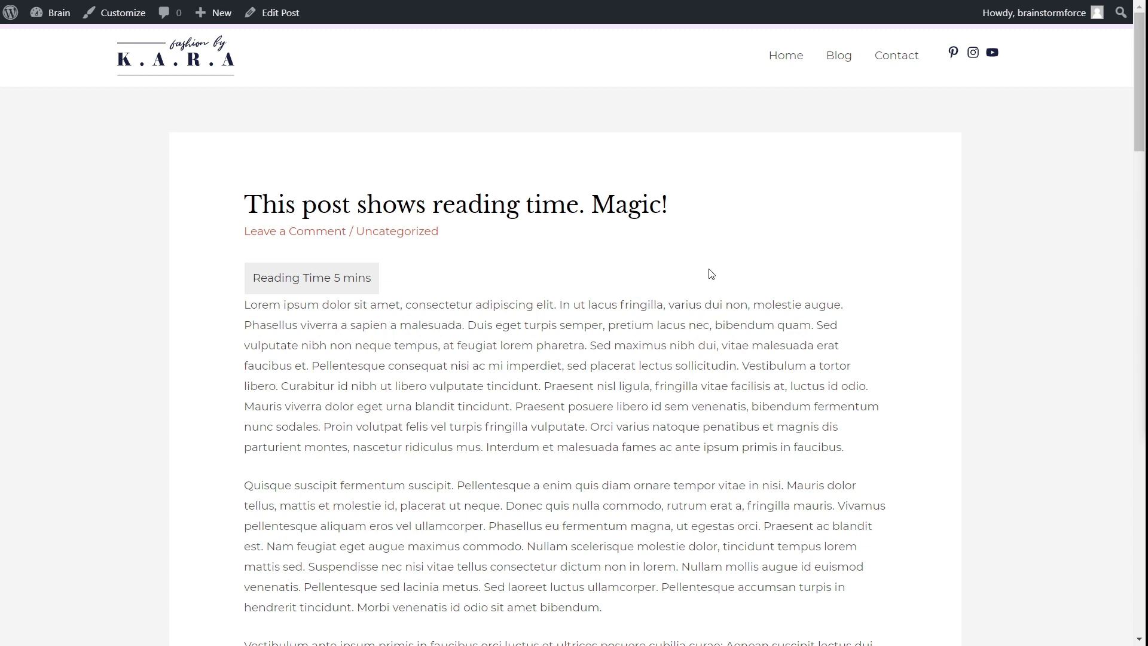
- Reload the published post and examine where the reading time appears in the content
key("F5")
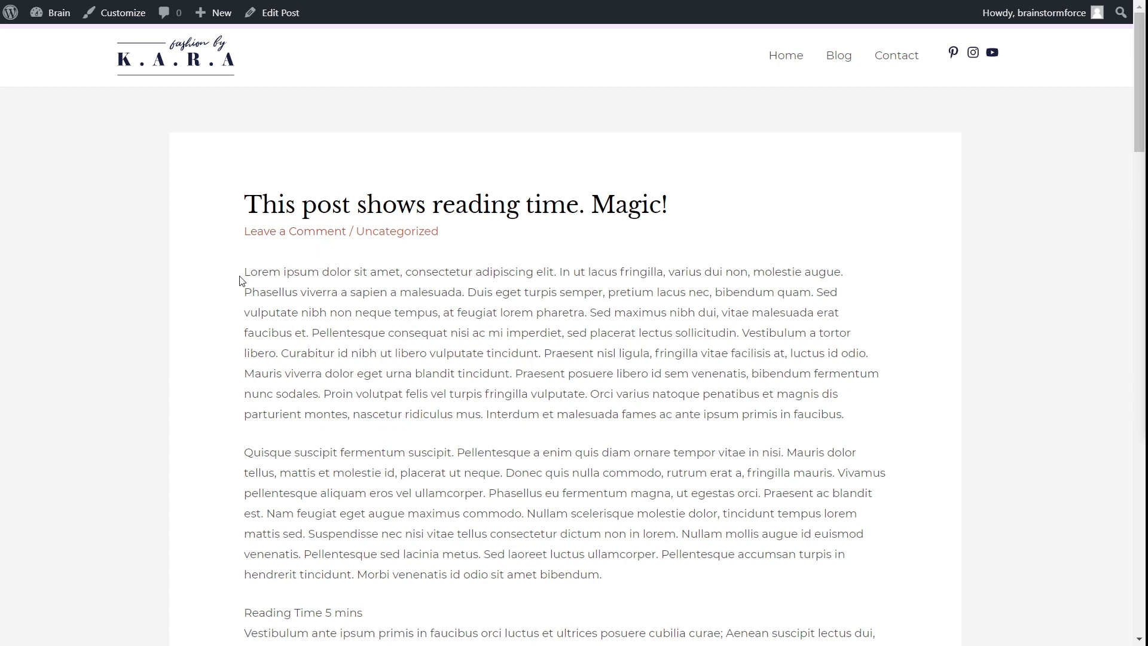
scroll(242, 279, "down", 4)
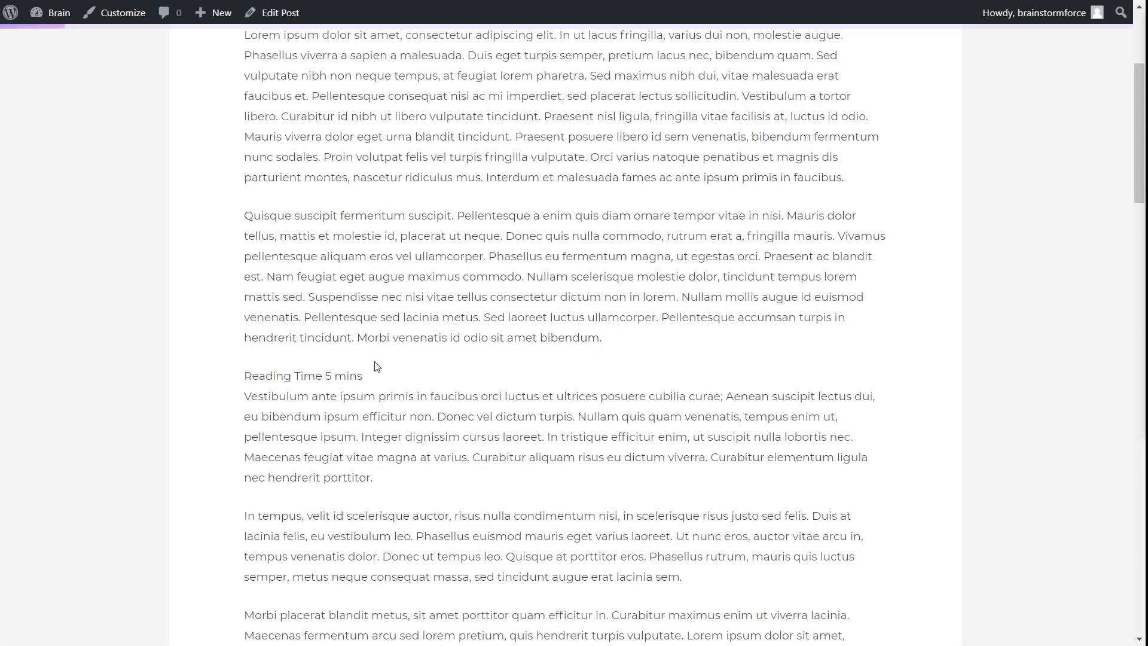
scroll(377, 365, "up", 2)
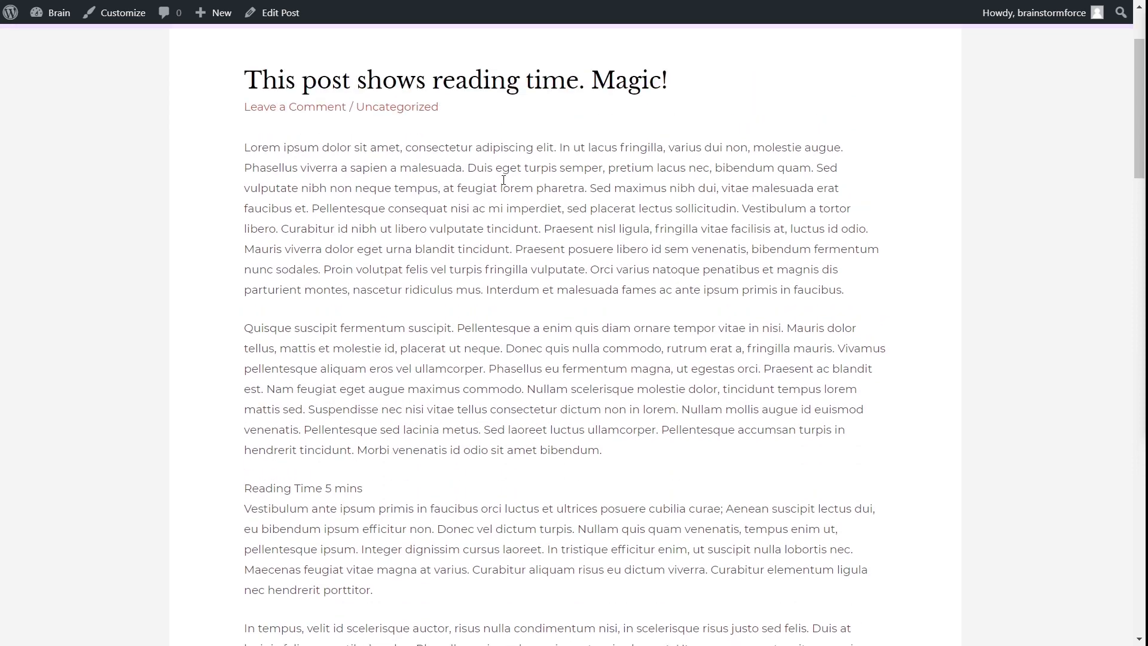
scroll(511, 227, "down", 2)
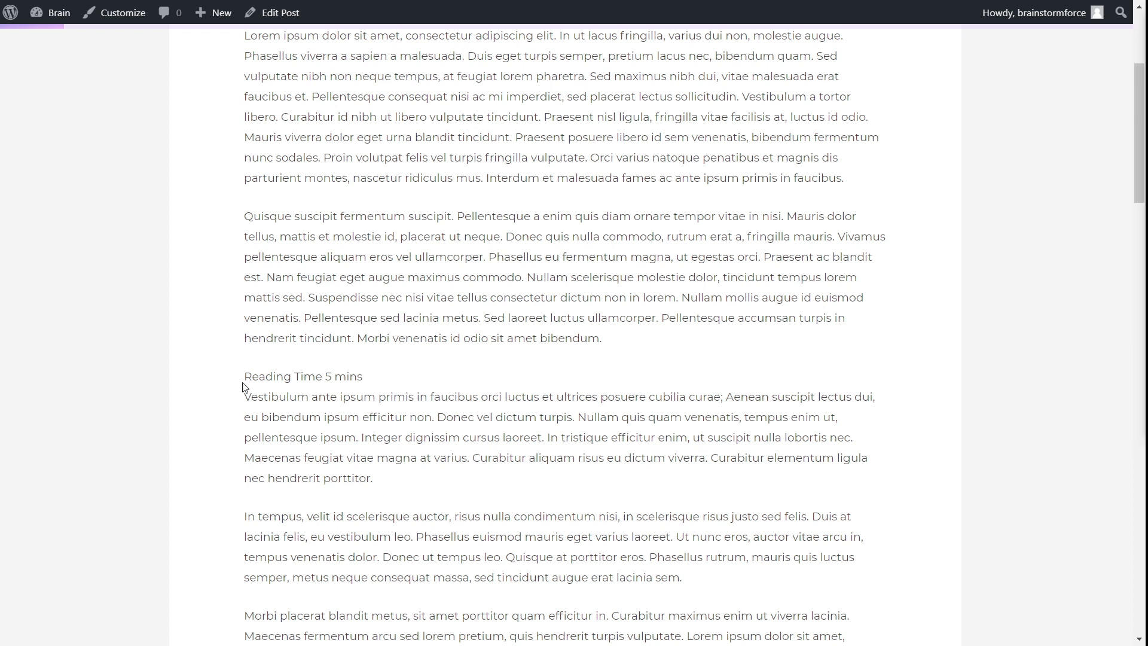
scroll(244, 387, "up", 4)
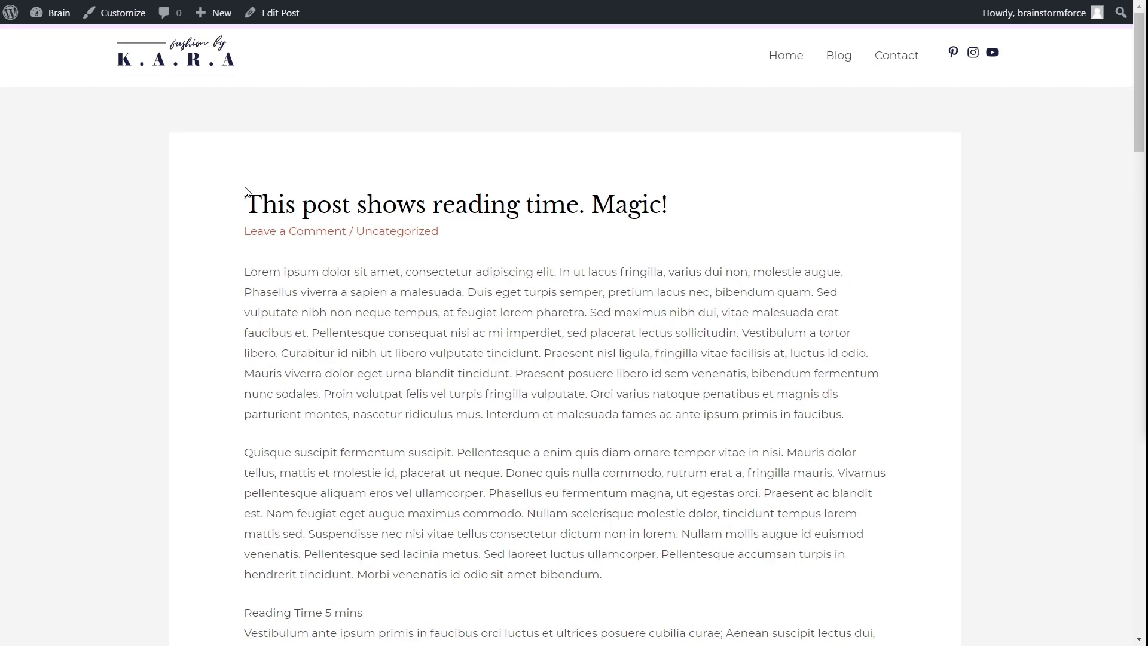